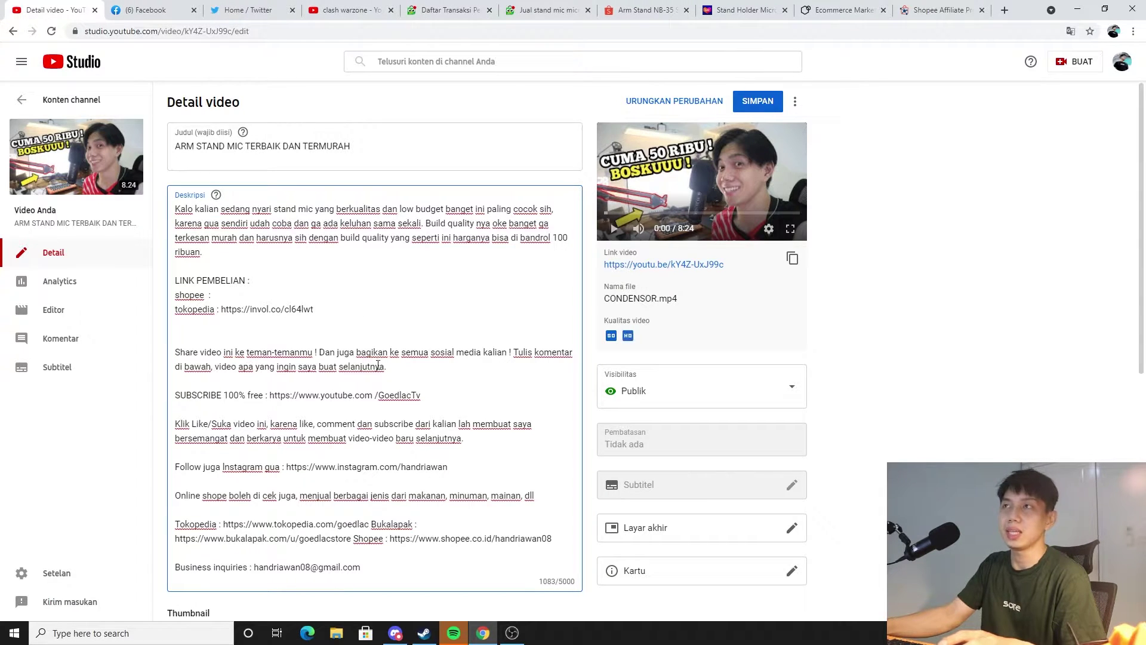
Copy the Arm Stand NB-35 product page's address on Shopee and paste it into the Shopee Affiliate custom link form
click(643, 6)
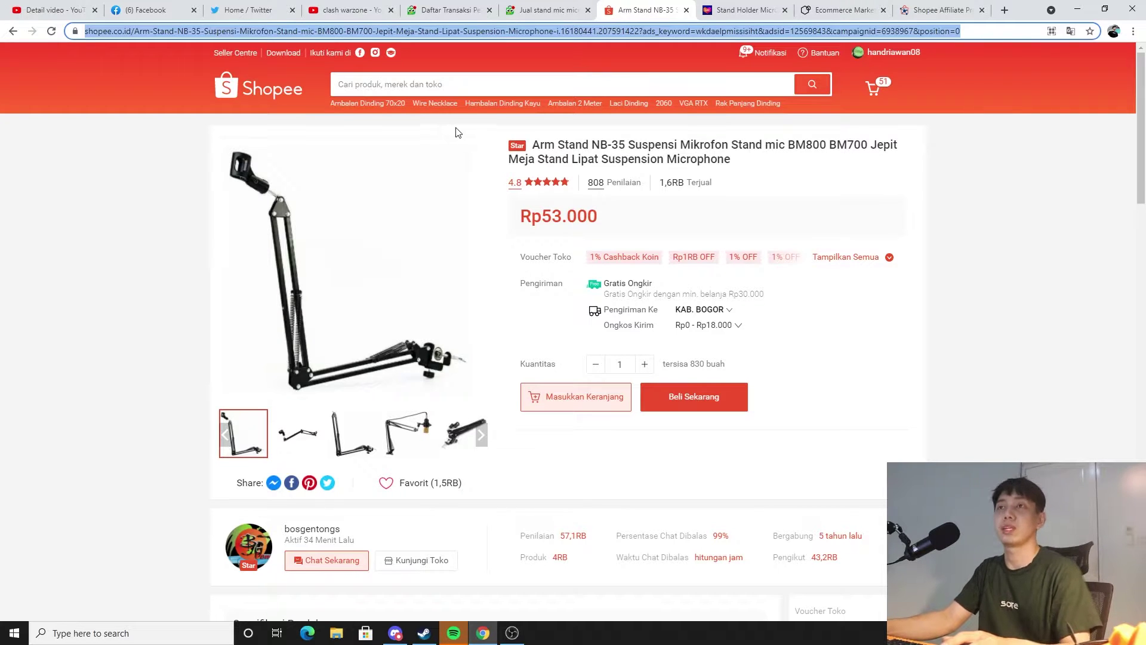
click(403, 82)
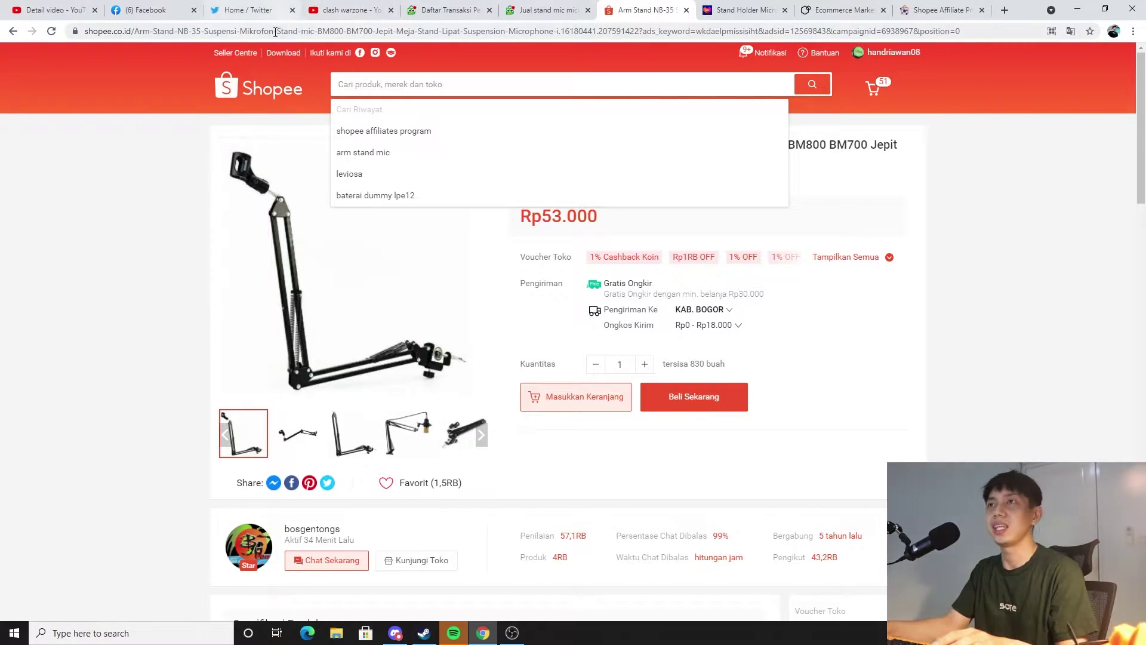
click(296, 35)
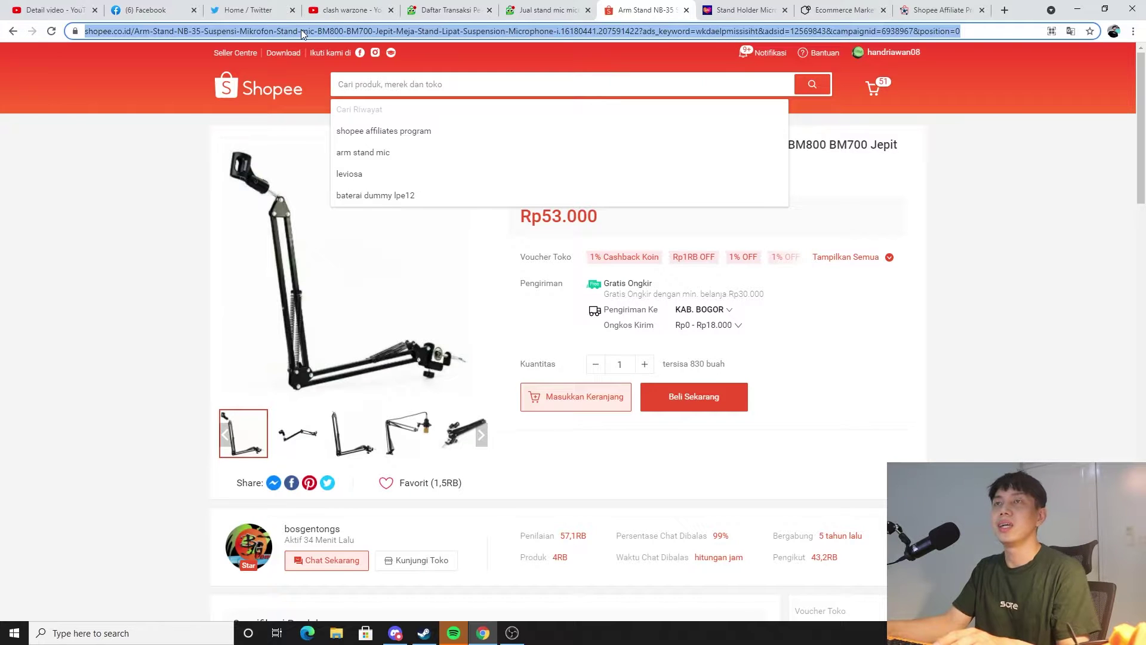
right_click(301, 30)
click(350, 94)
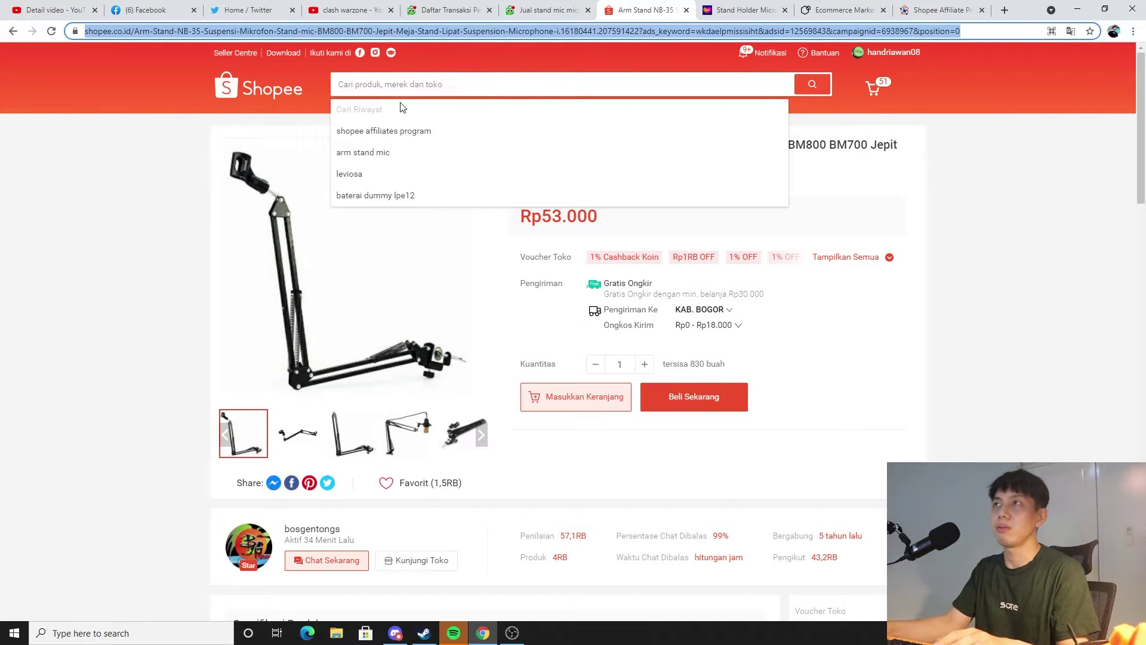
click(938, 10)
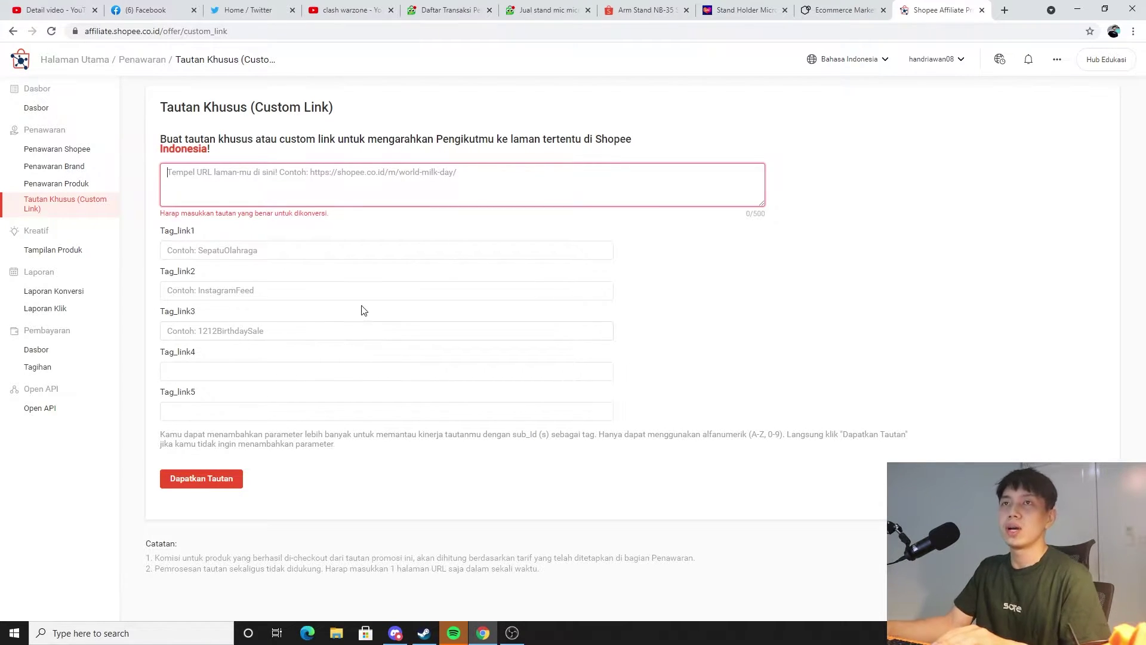
right_click(218, 178)
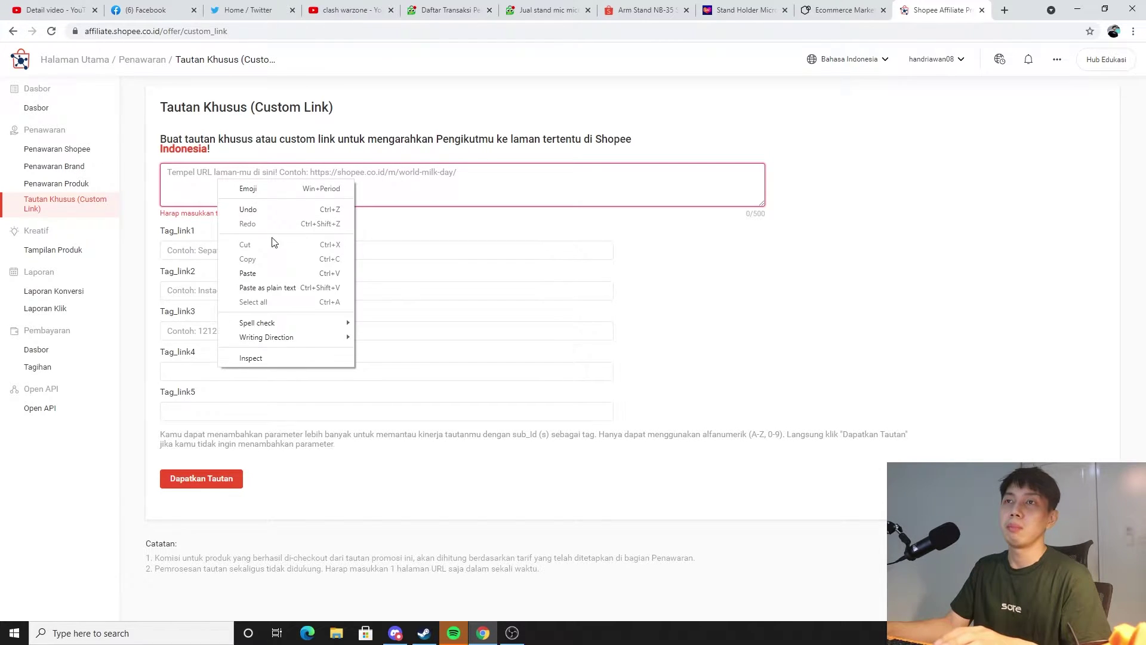
click(268, 272)
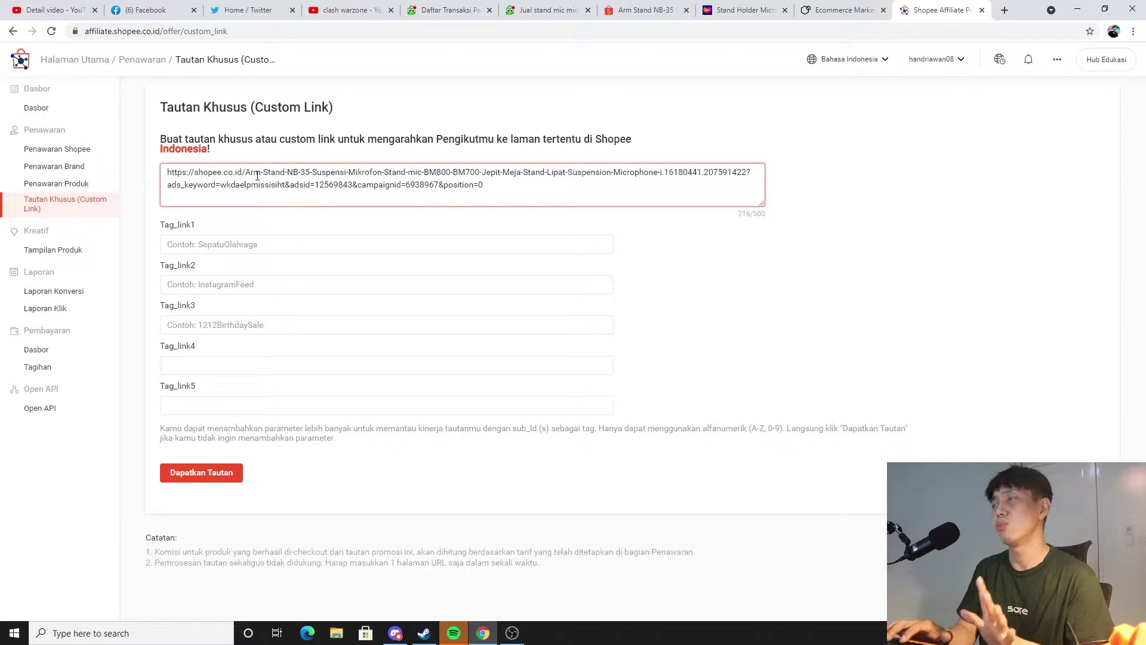
Try inserting "universal-link" before the product name in the pasted product URL and erase it again
text(universal-)
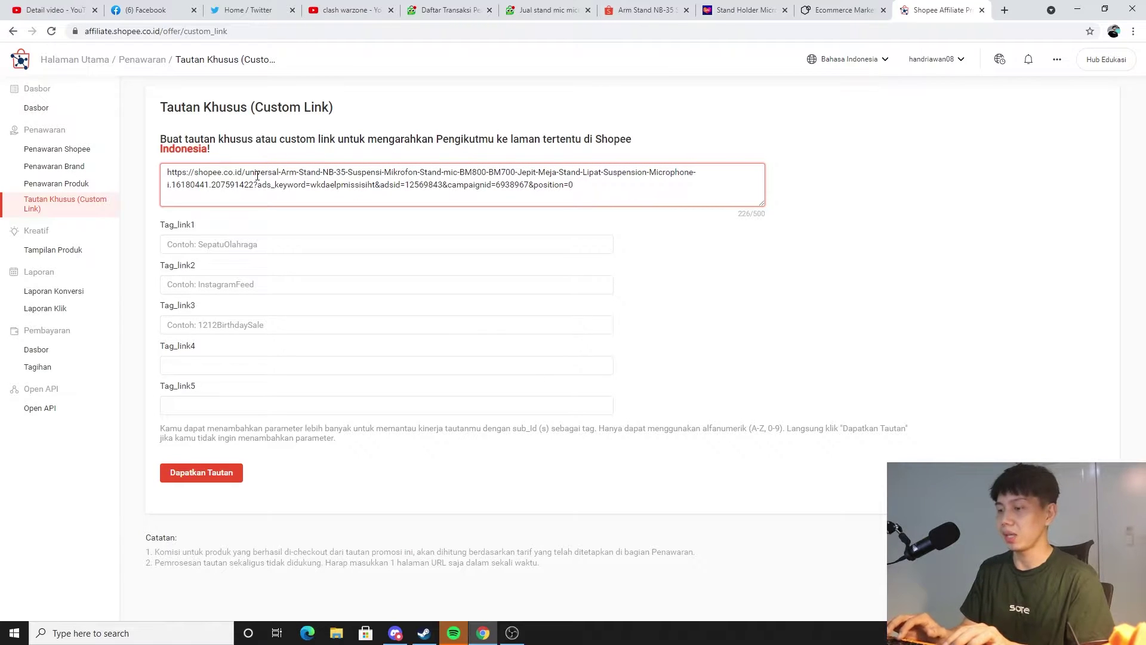
text(link)
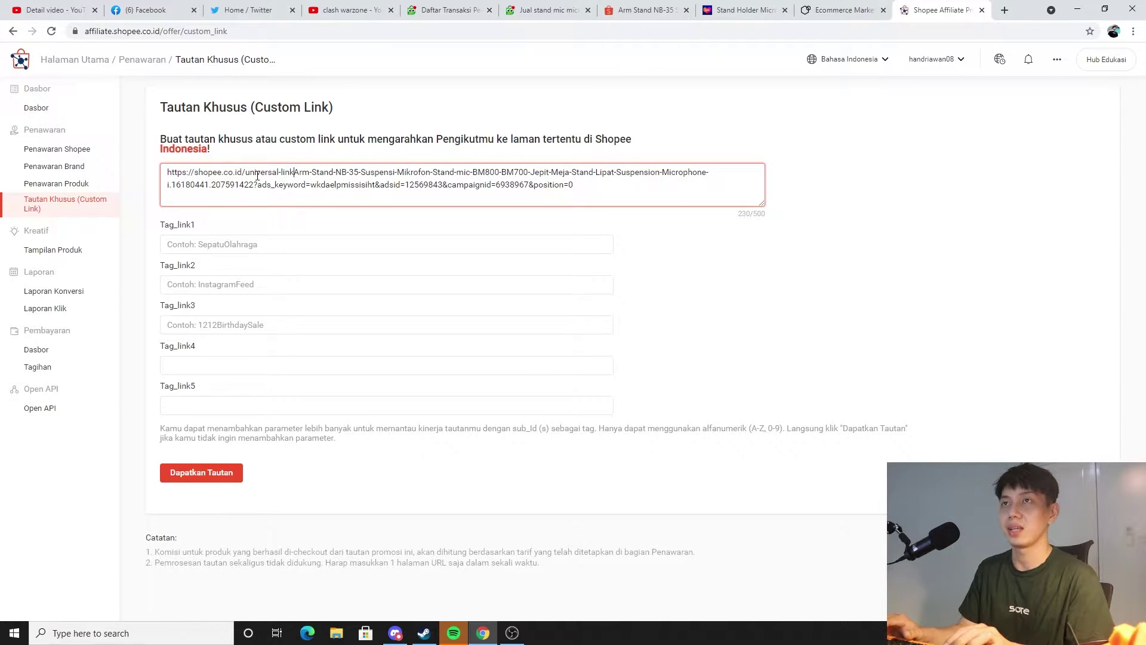
key(BackSpace)
key(BackSpace)
key(BackSpace)
key(BackSpace)
key(BackSpace)
key(BackSpace)
key(BackSpace)
key(BackSpace)
key(BackSpace)
key(BackSpace)
key(BackSpace)
key(BackSpace)
key(BackSpace)
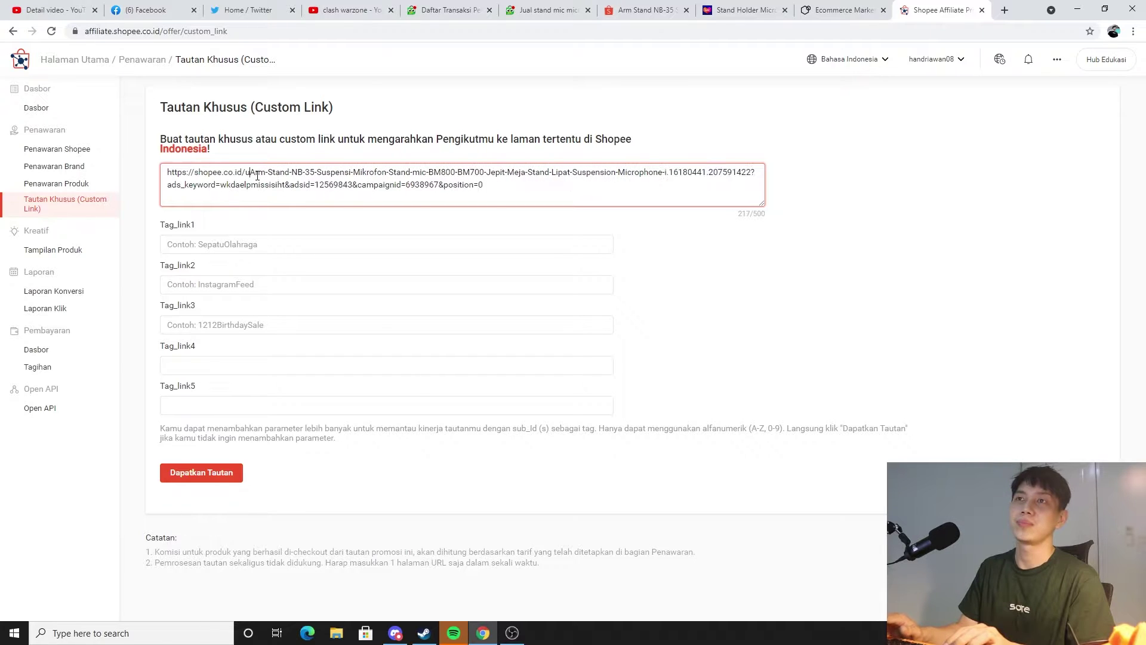
key(BackSpace)
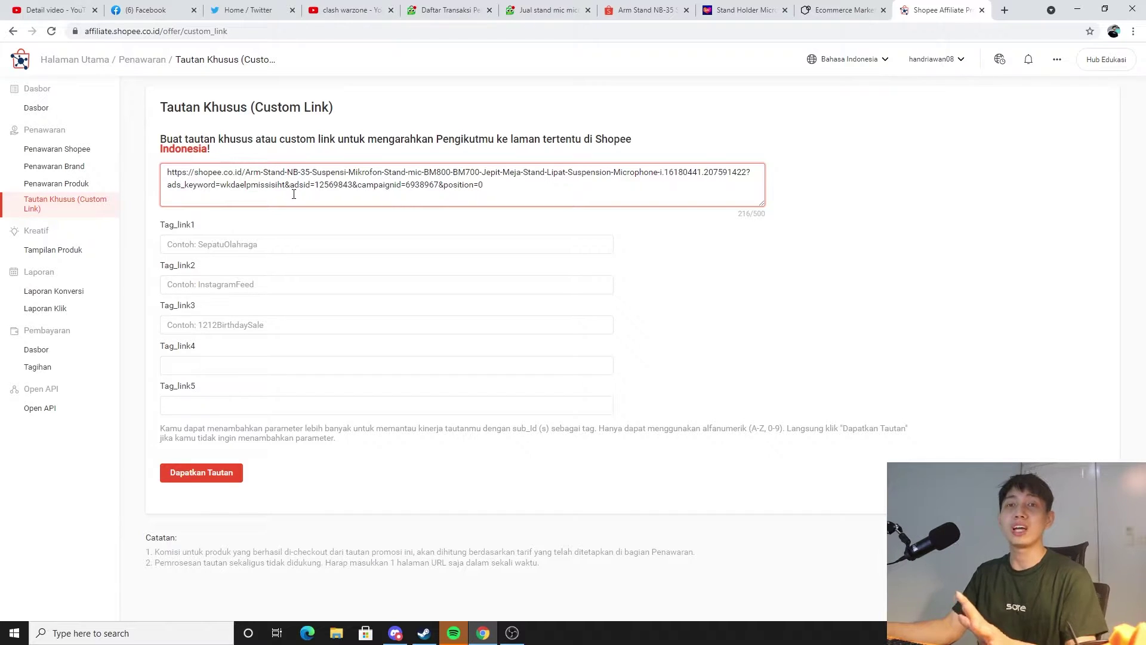
Reopen an empty custom link form and fill its URL field with the Arm Stand NB-35 address copied from the Shopee product page
click(64, 358)
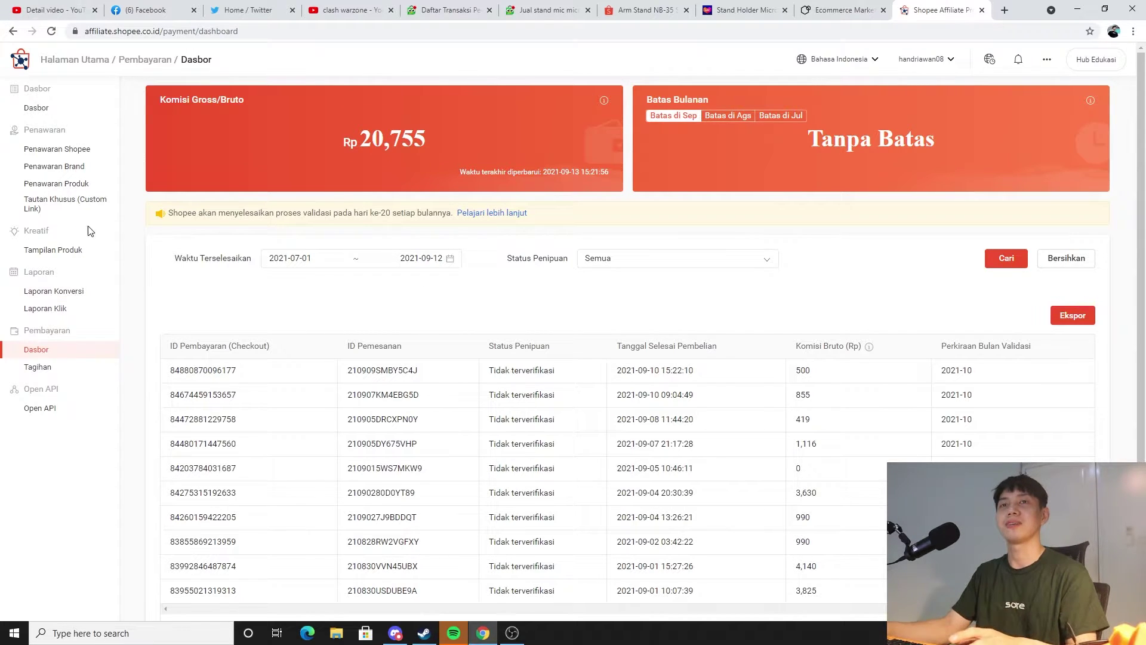
click(78, 203)
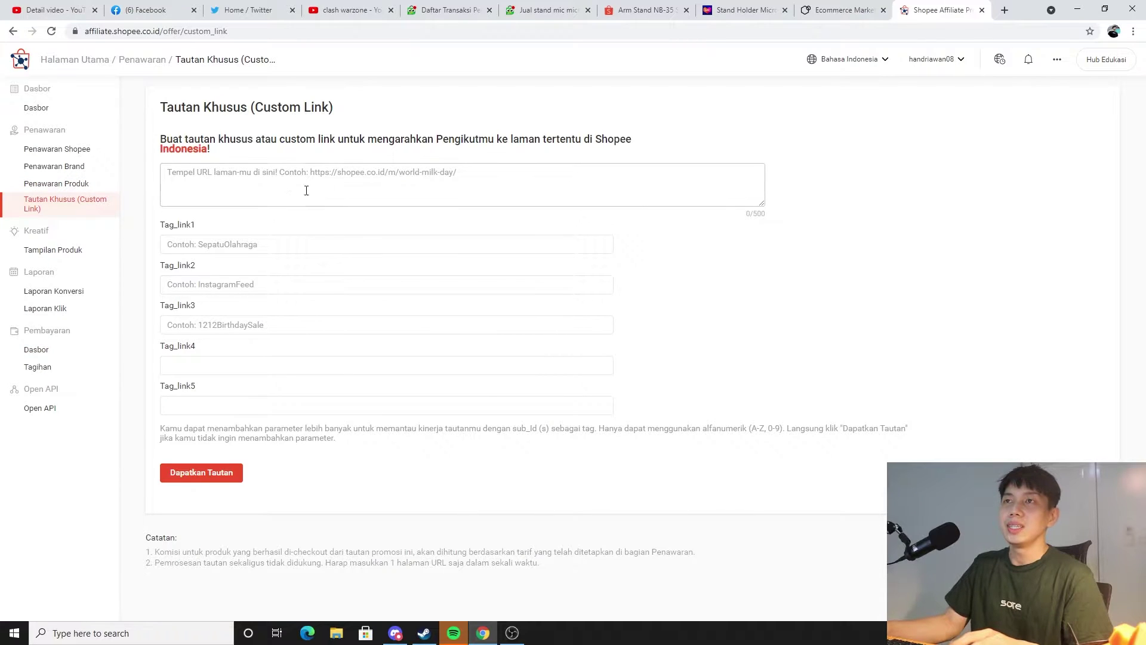
click(642, 10)
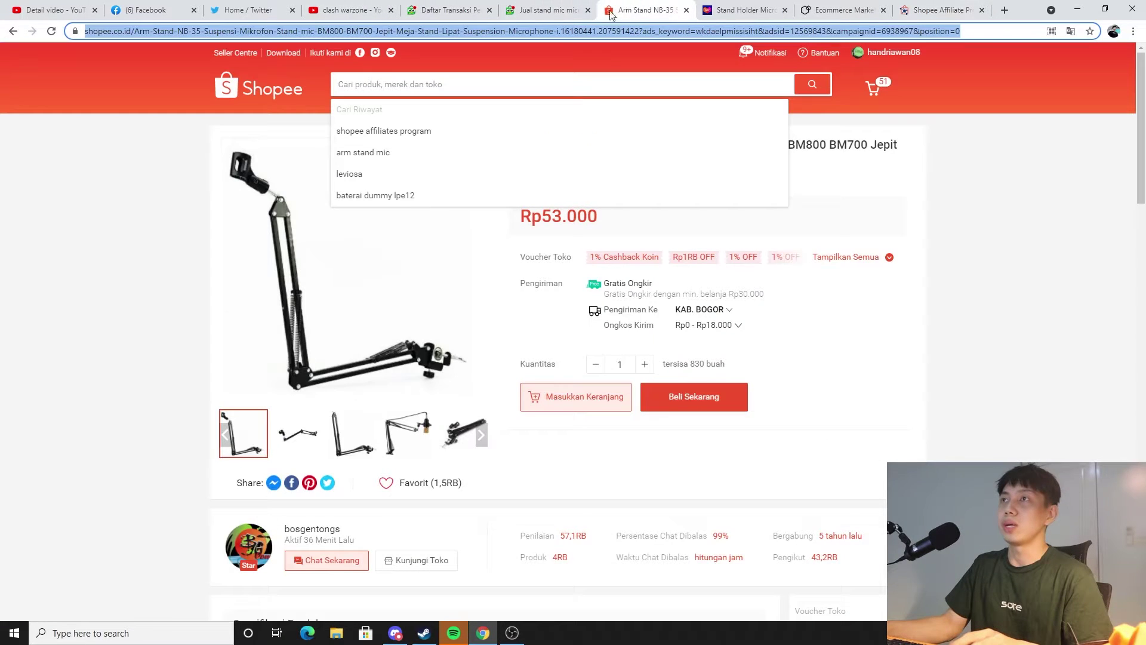
right_click(294, 31)
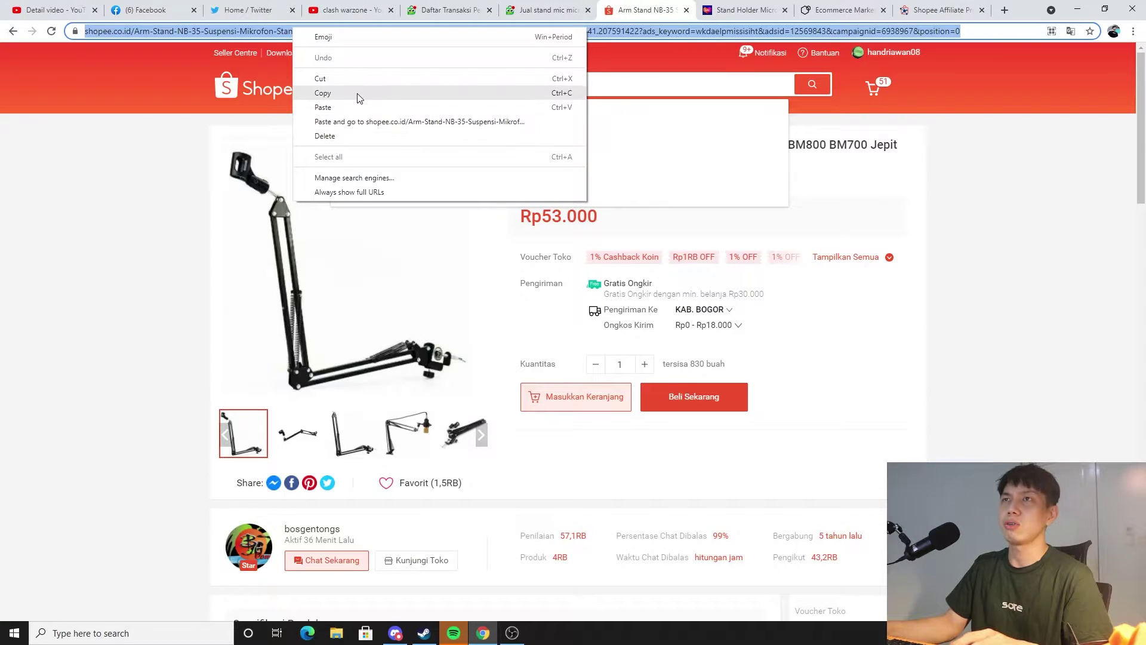
click(358, 93)
click(940, 10)
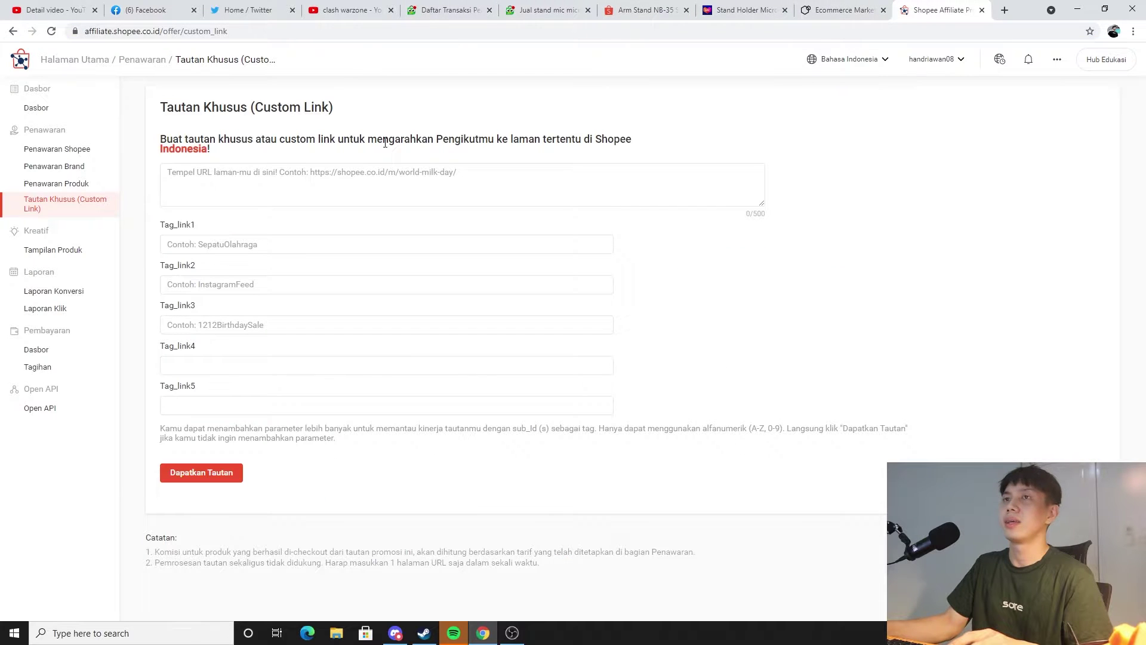
right_click(307, 171)
click(333, 263)
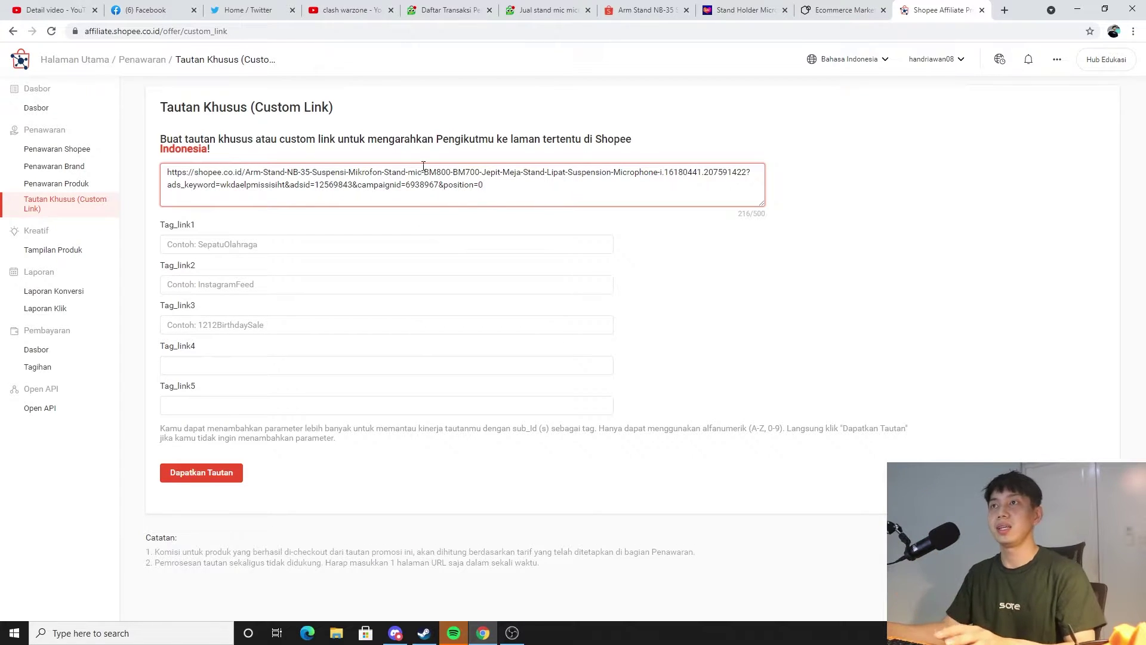
Set Tag_link1 to stand_microphone and Tag_link2 to youtube for the custom link, leaving Tag_link3 empty
click(263, 249)
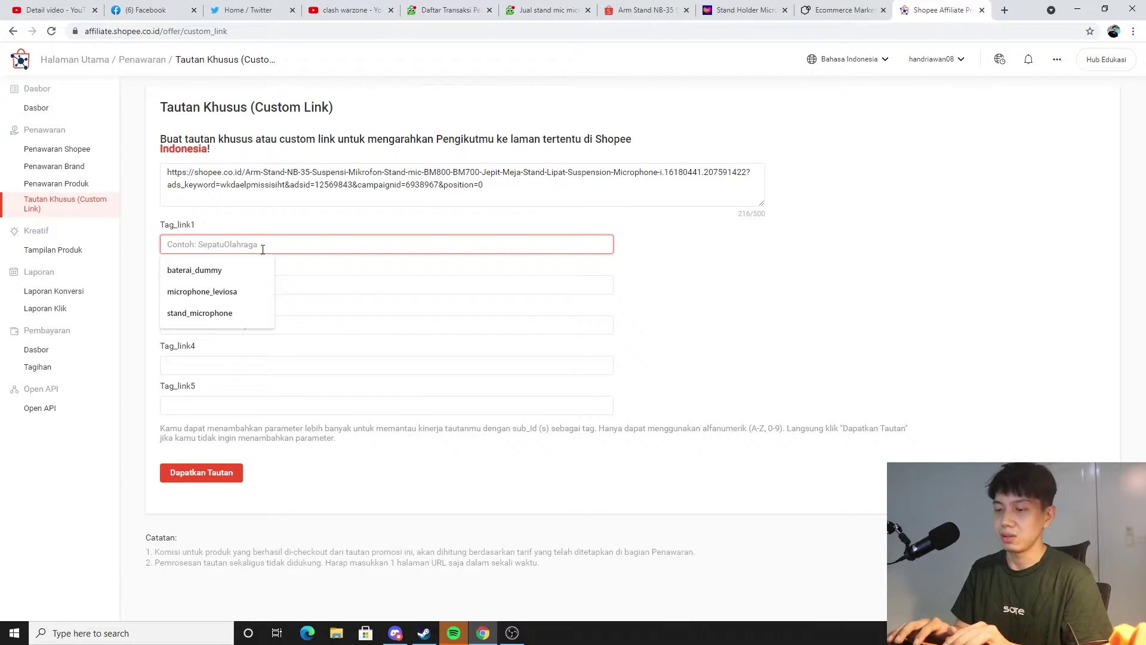
text(stand_microphone)
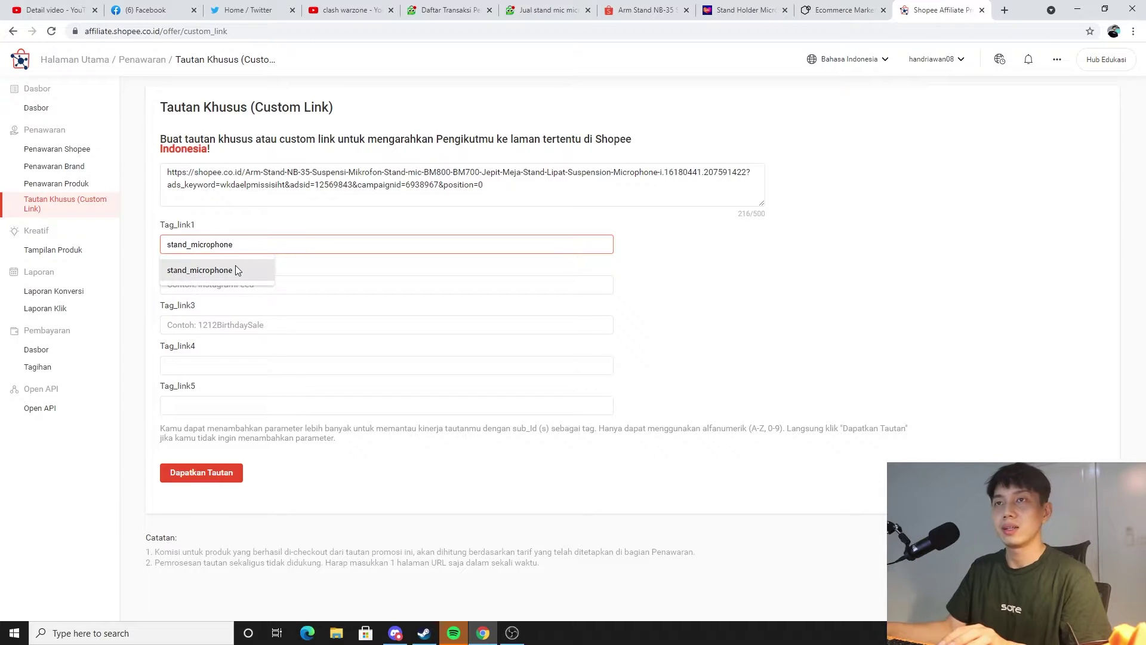
click(235, 267)
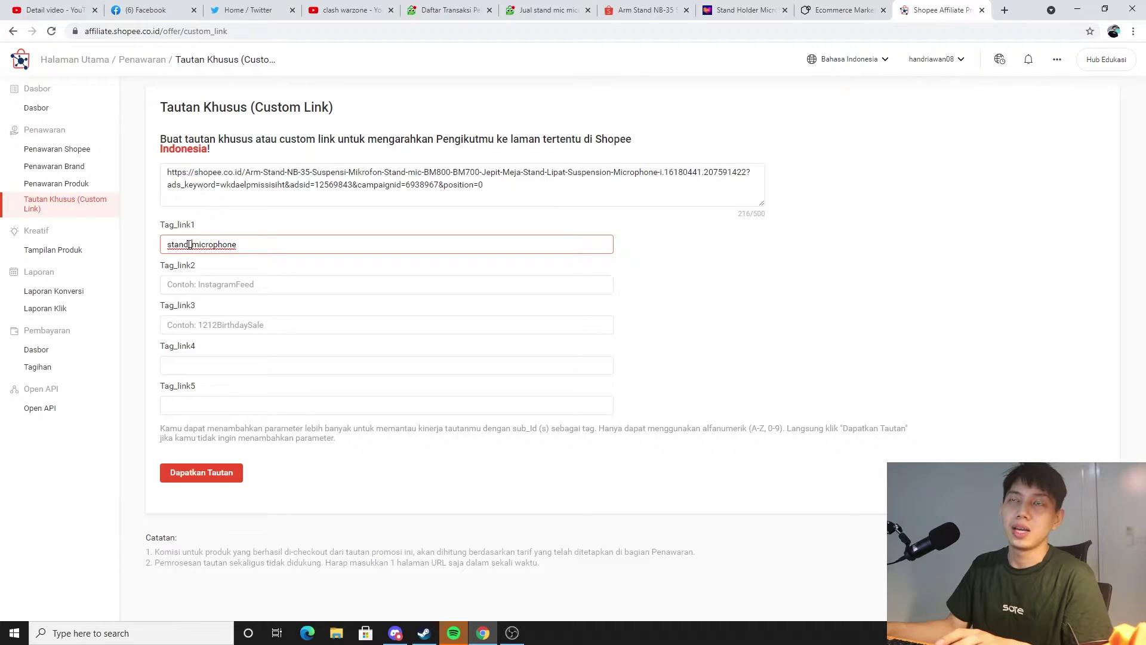
click(189, 245)
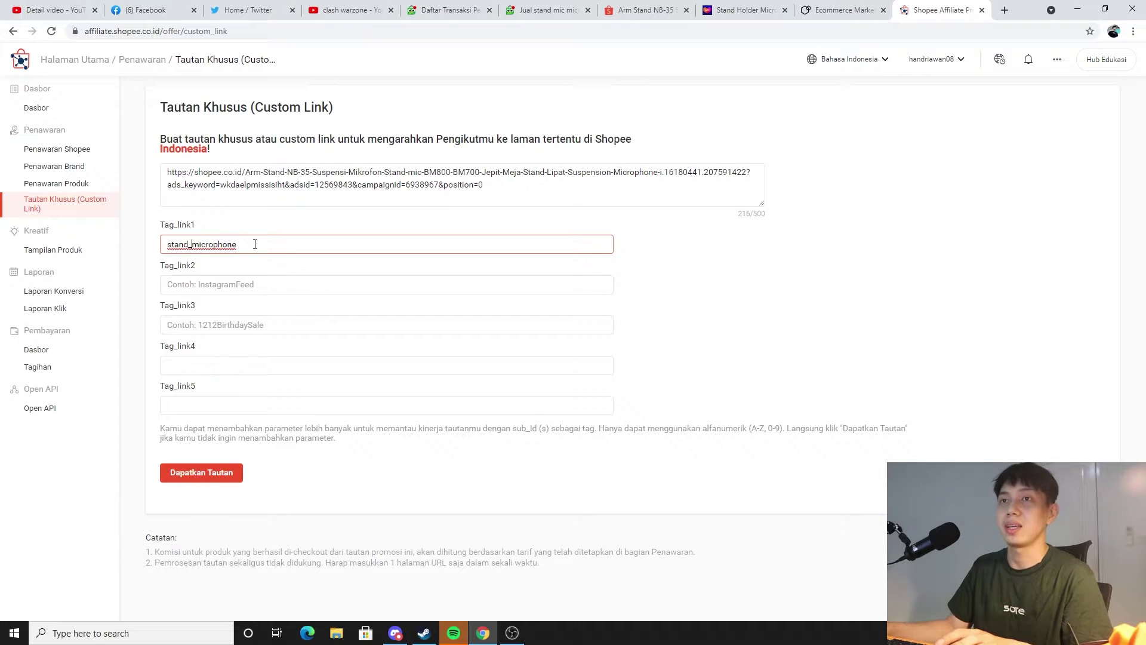
click(229, 285)
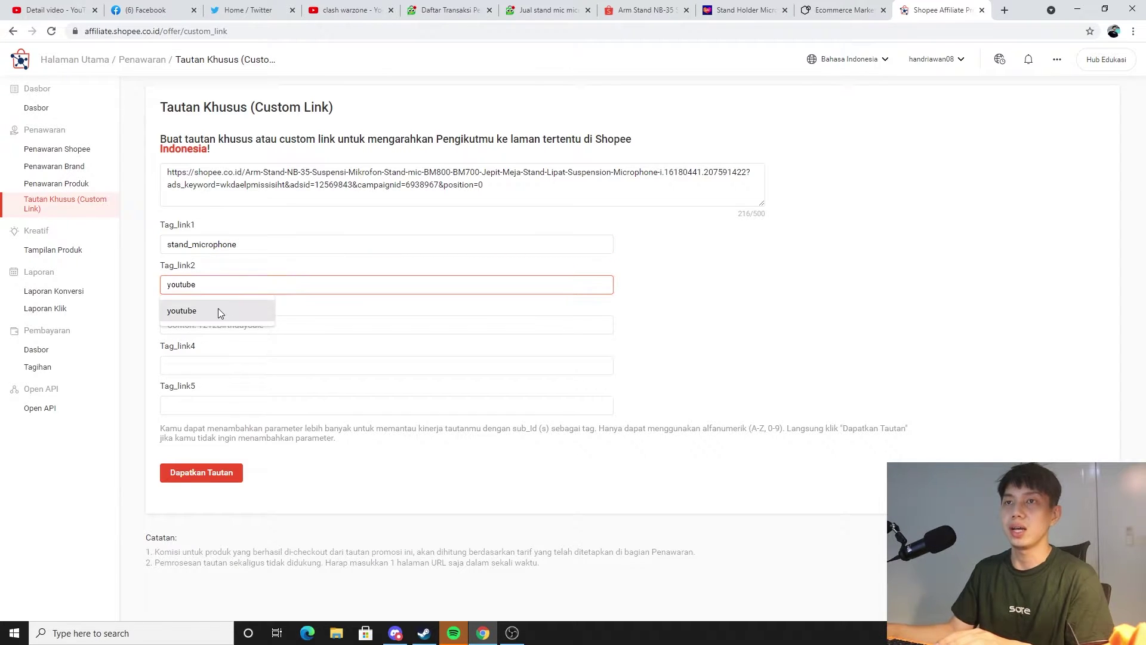
click(218, 309)
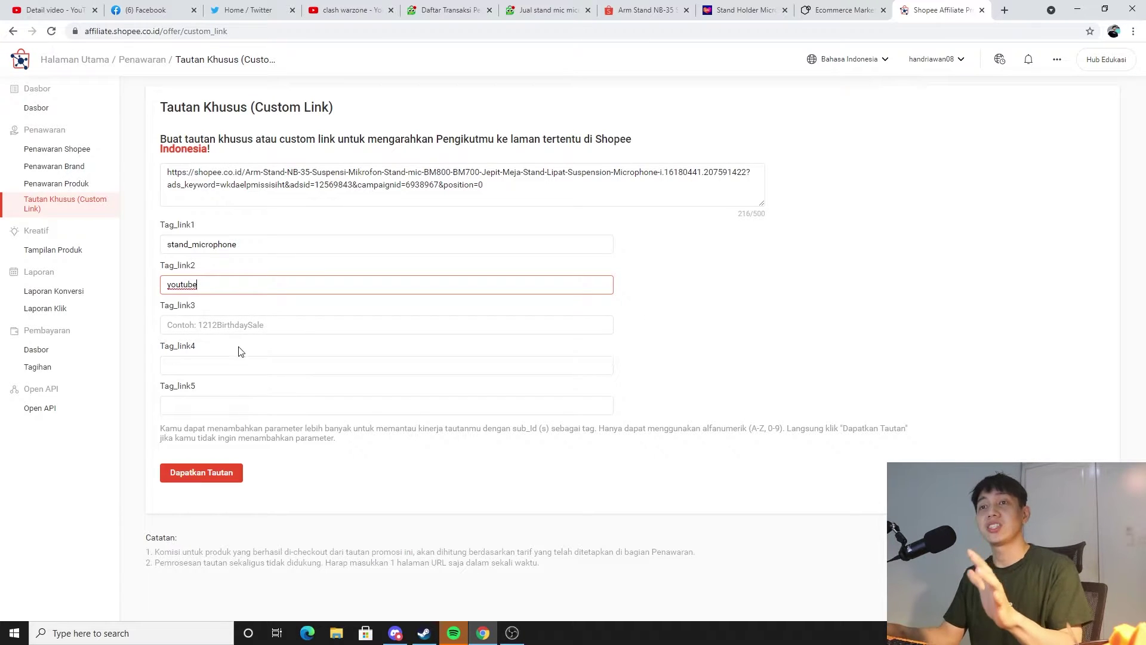
click(267, 327)
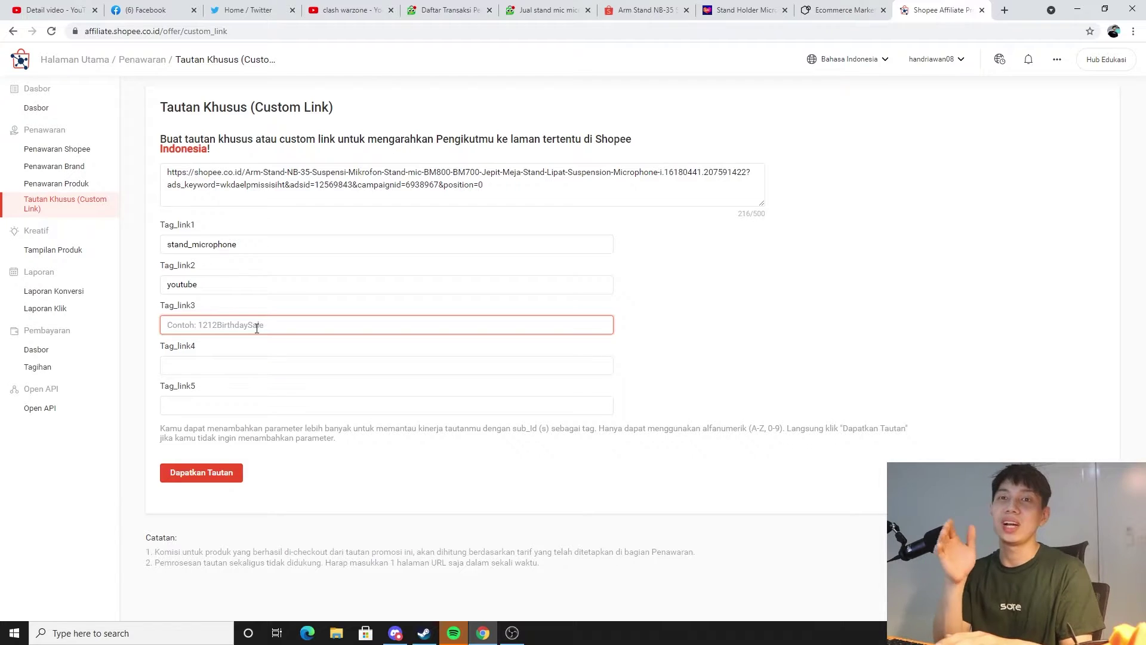
click(221, 325)
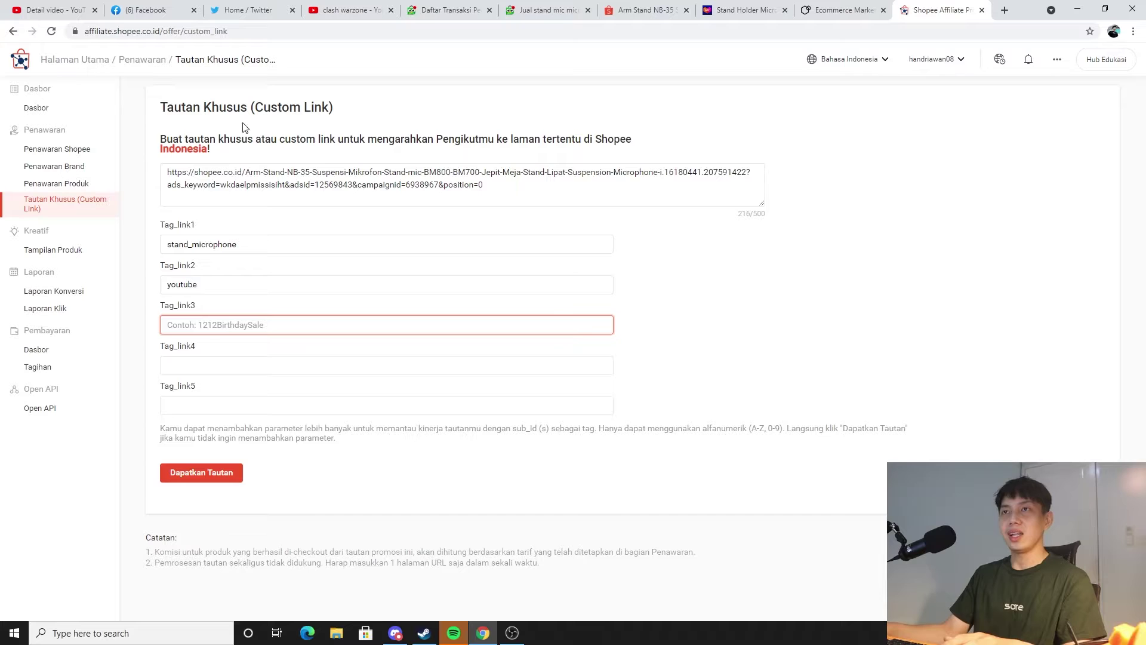
Generate the short affiliate link and paste it after "shopee :" in the video description in YouTube Studio
click(204, 474)
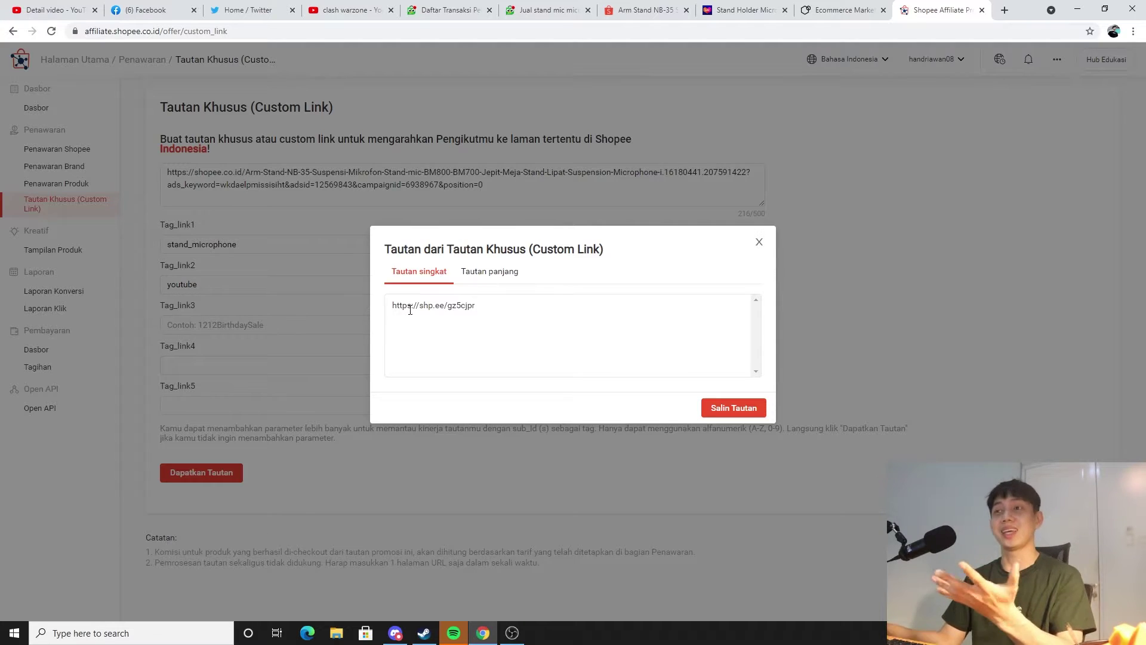
click(721, 412)
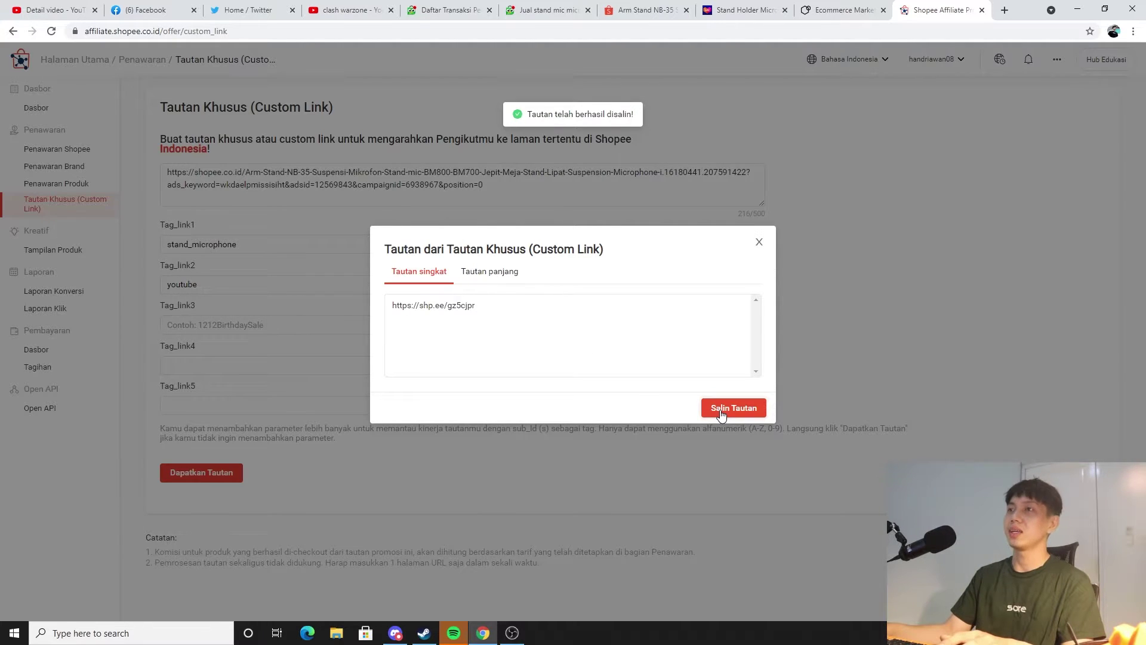
click(54, 10)
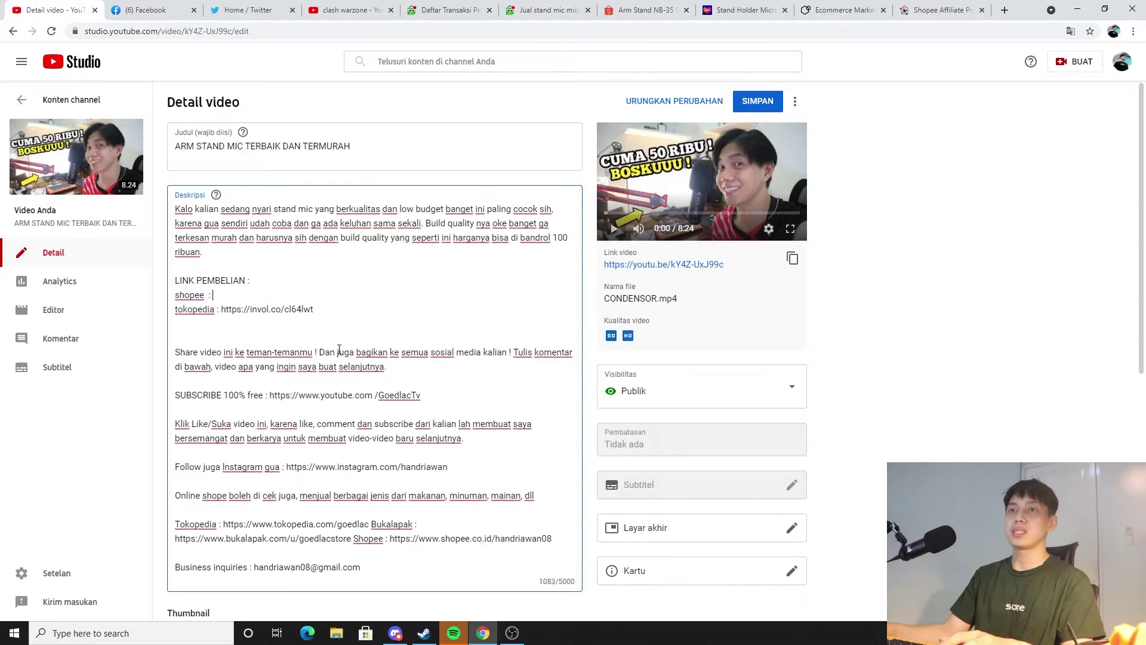
right_click(228, 294)
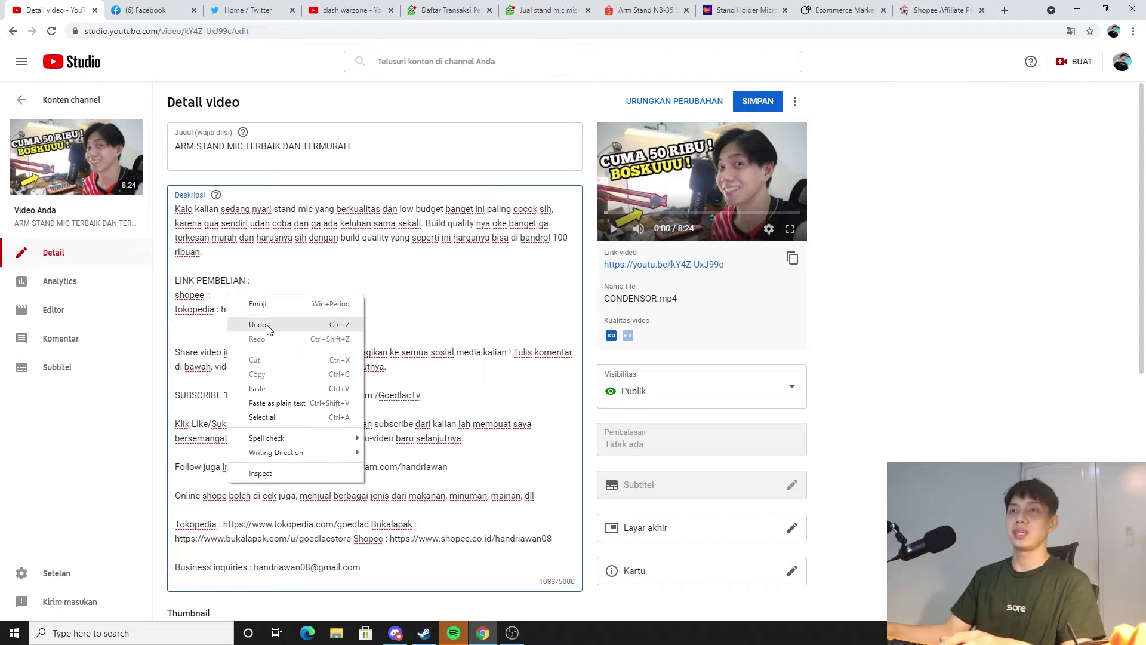
click(270, 385)
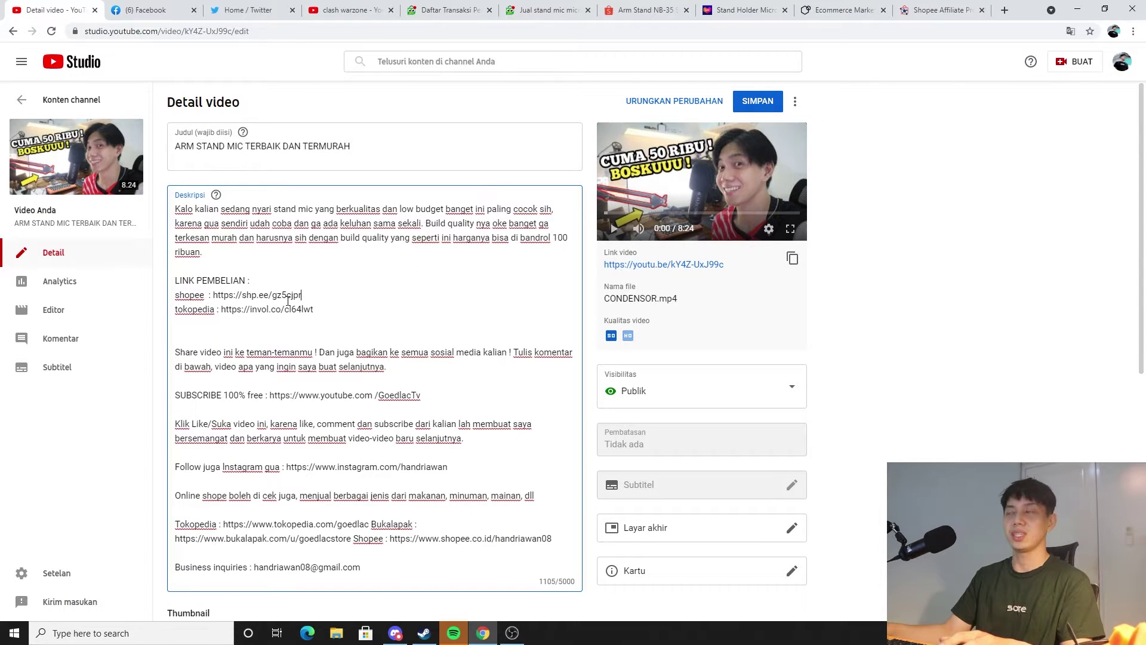
Return to Shopee Affiliate, close the generated link dialog, and examine the dashboard's clicks, conversions and estimated commission by date
click(645, 10)
click(914, 13)
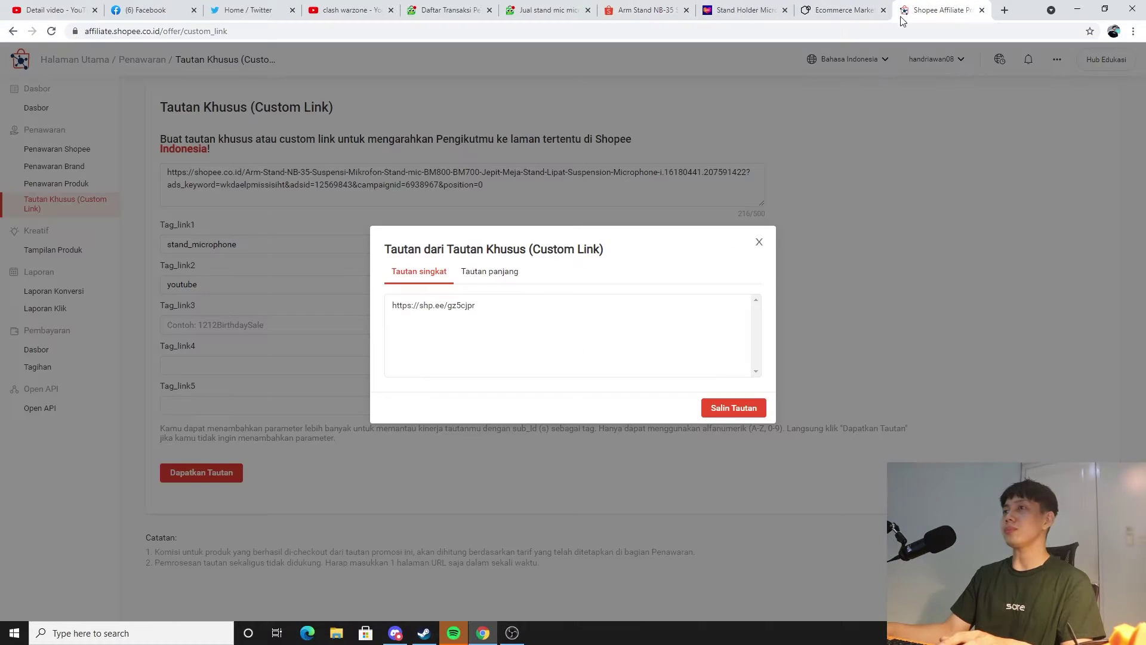
click(759, 243)
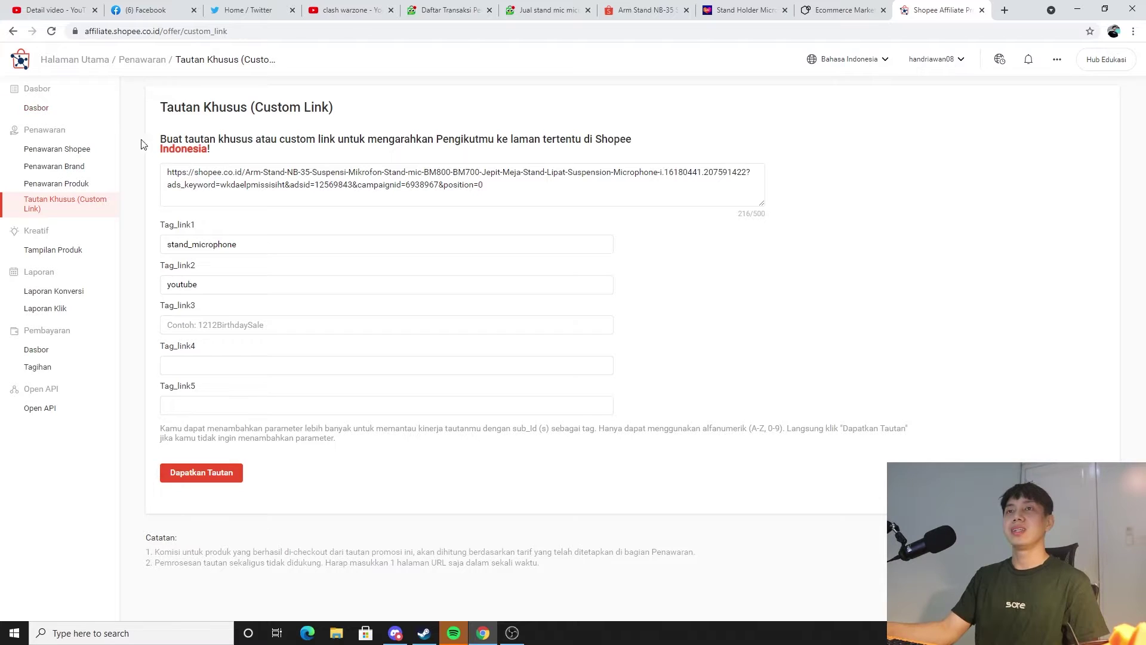
click(35, 110)
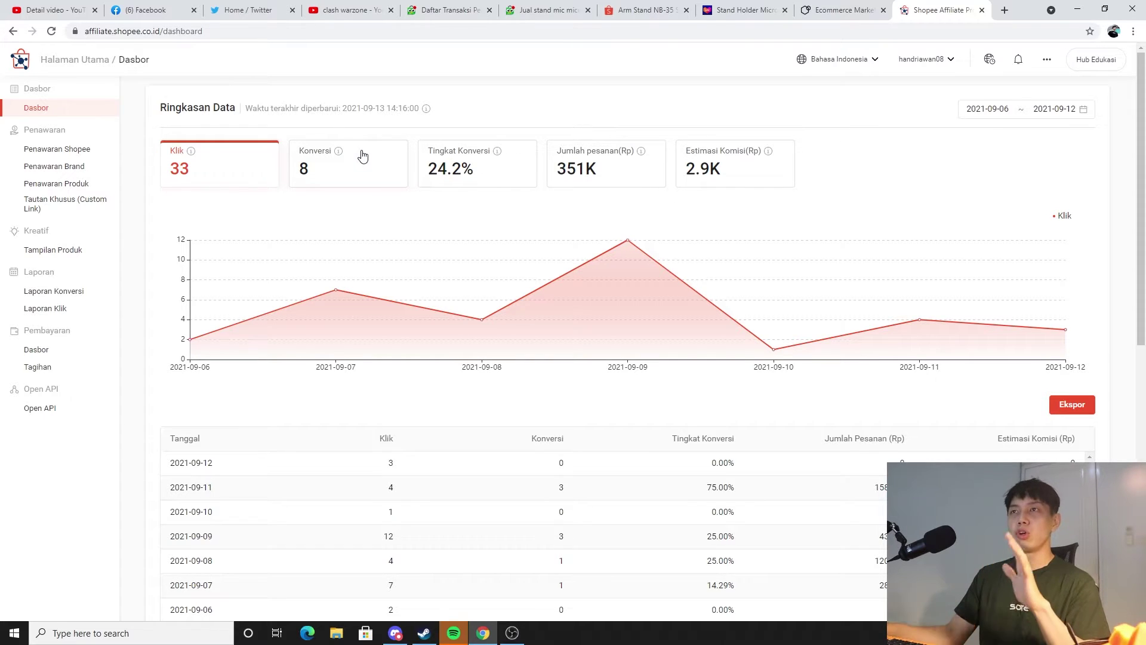
mouse_move(465, 180)
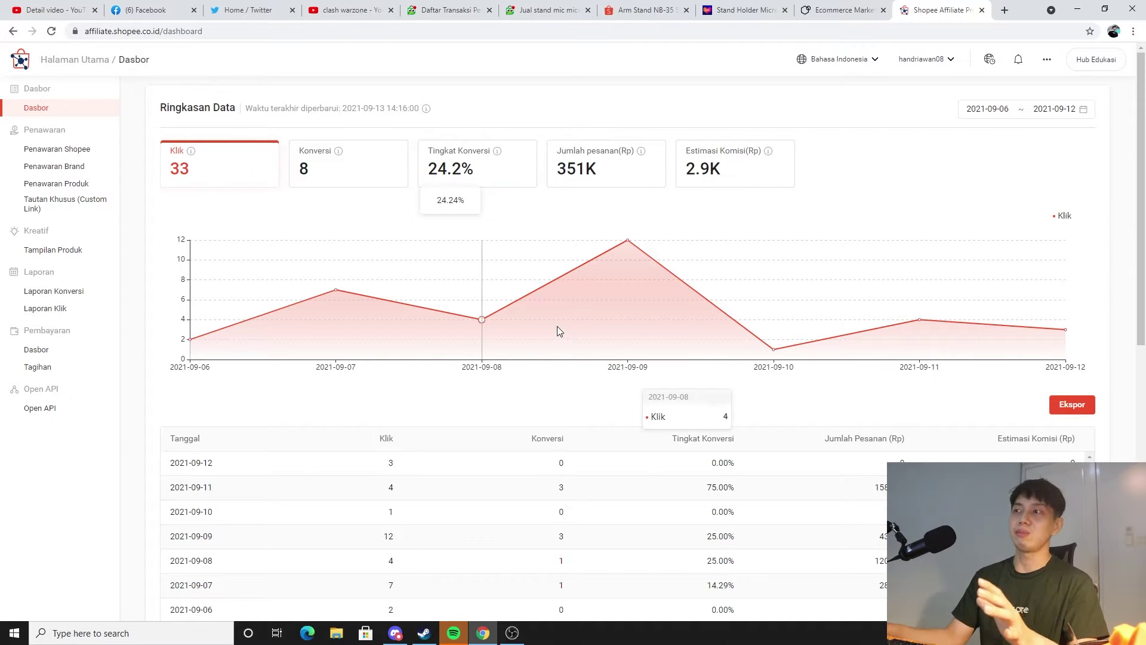
scroll(371, 448, down, 7)
scroll(1018, 253, up, 3)
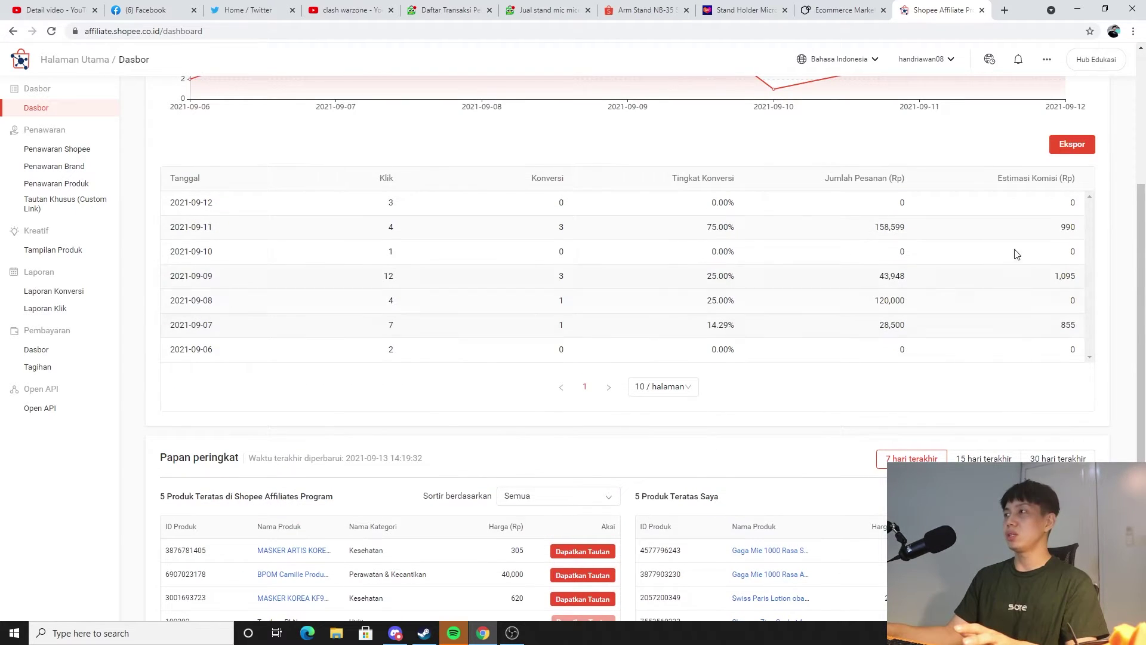
Examine the dashboard's daily performance table and the Papan peringkat rankings of top products and categories
scroll(780, 299, down, 4)
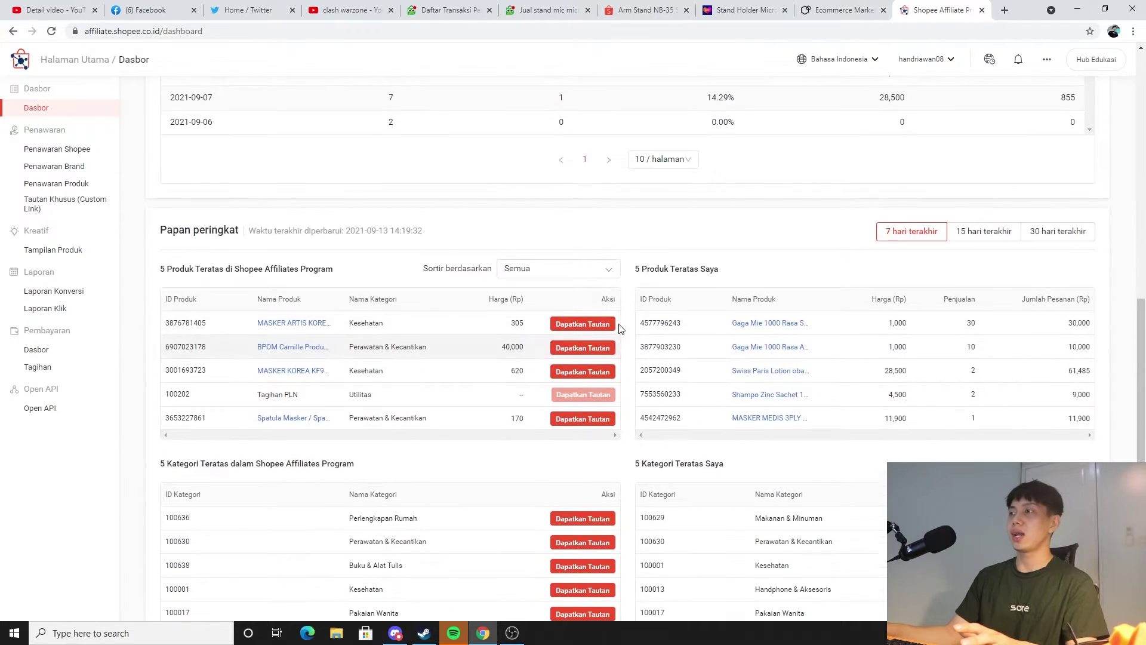
scroll(620, 329, up, 5)
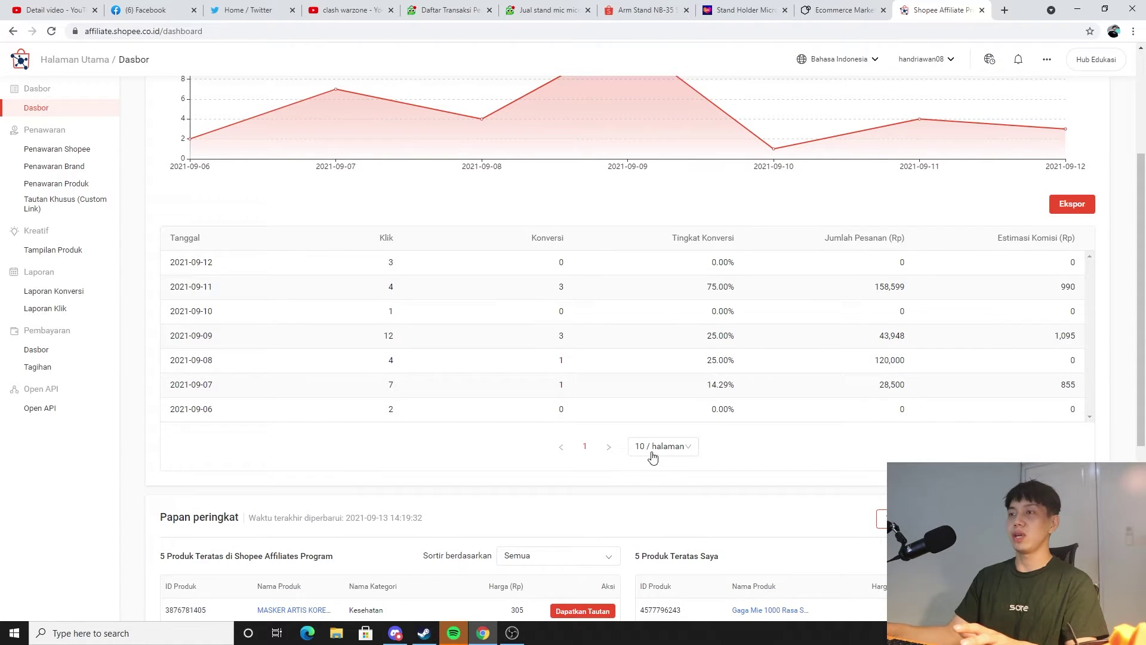
scroll(203, 326, up, 1)
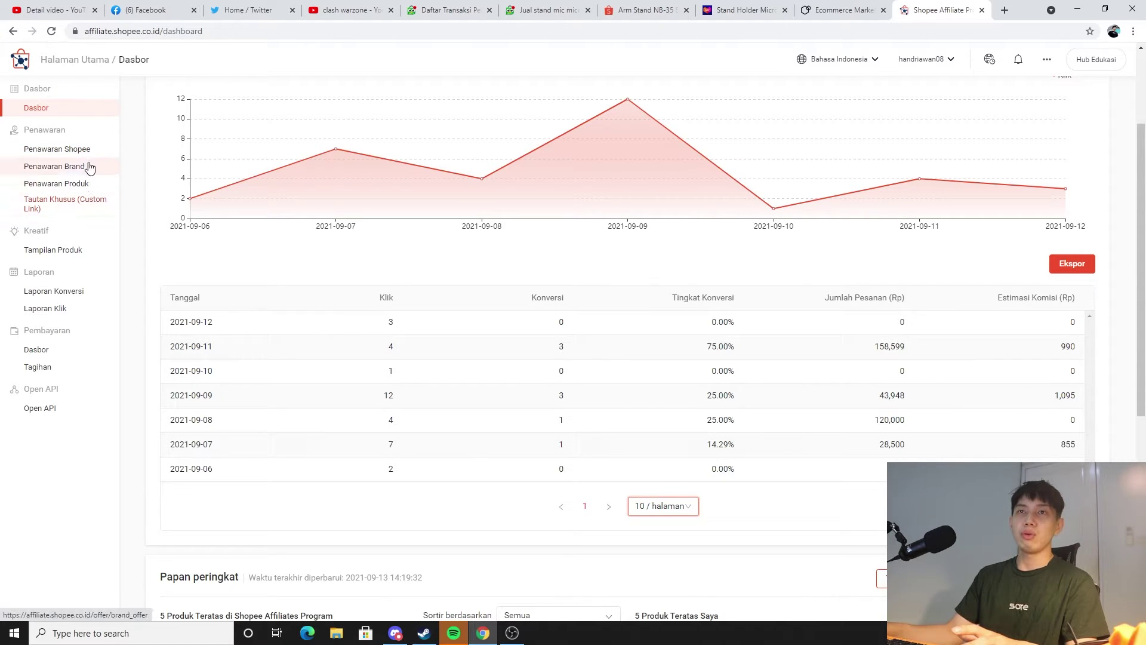
scroll(476, 367, down, 3)
scroll(475, 367, down, 4)
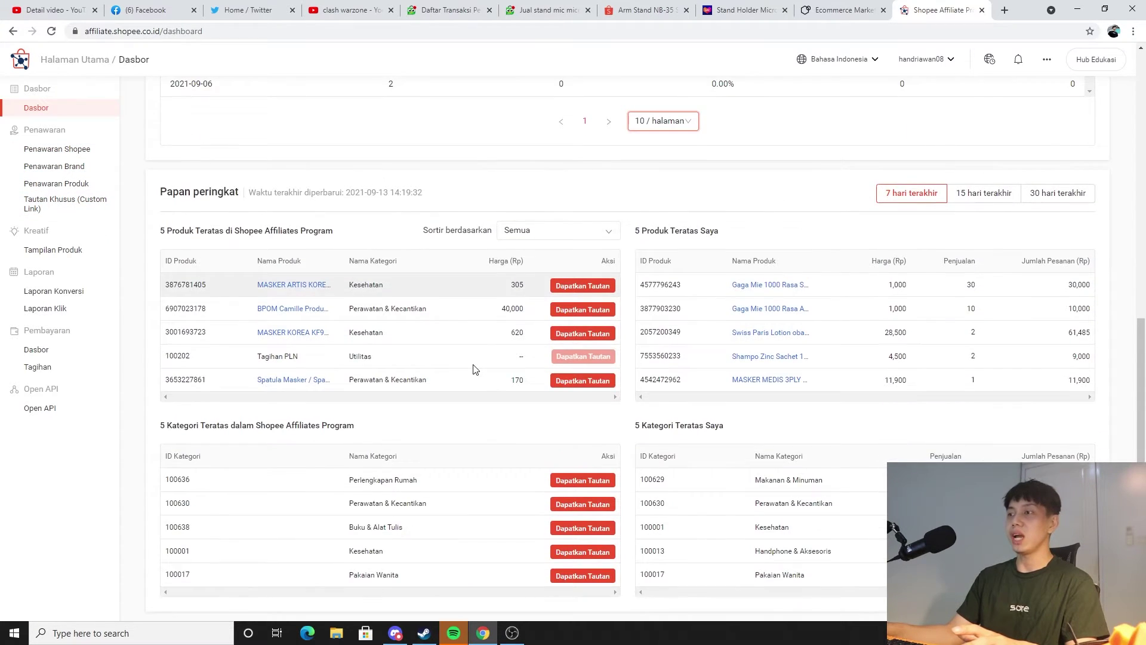
scroll(409, 333, up, 9)
Look through the Shopee, brand and product offer pages, the custom link form and the Tampilan Produk page
click(77, 148)
click(79, 167)
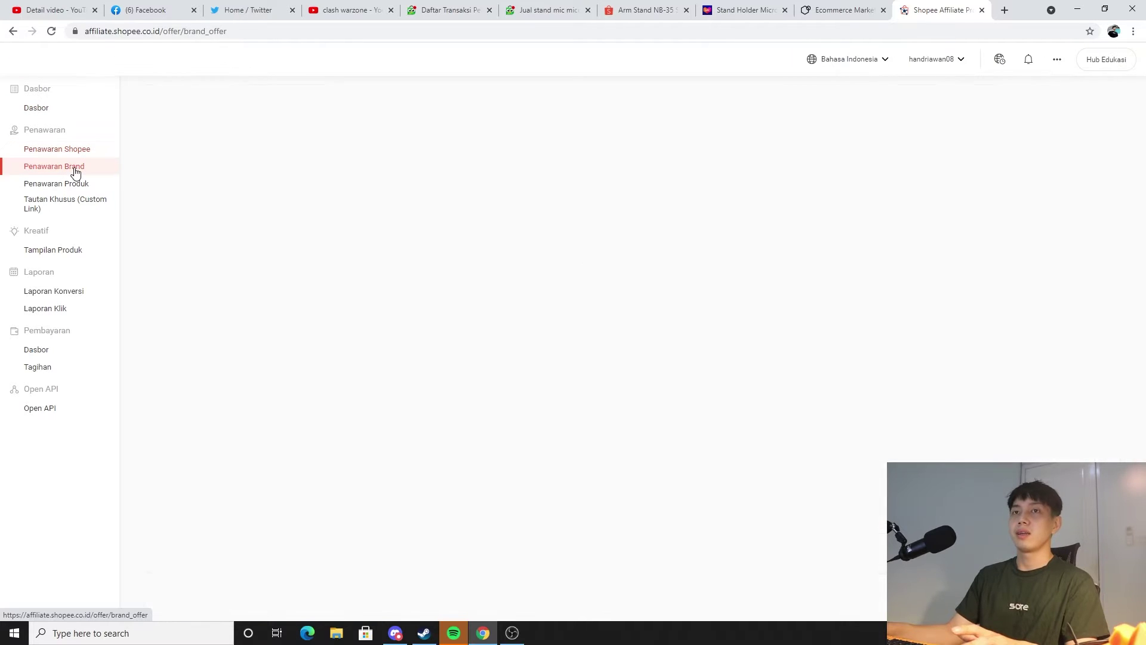
key(alt+Left)
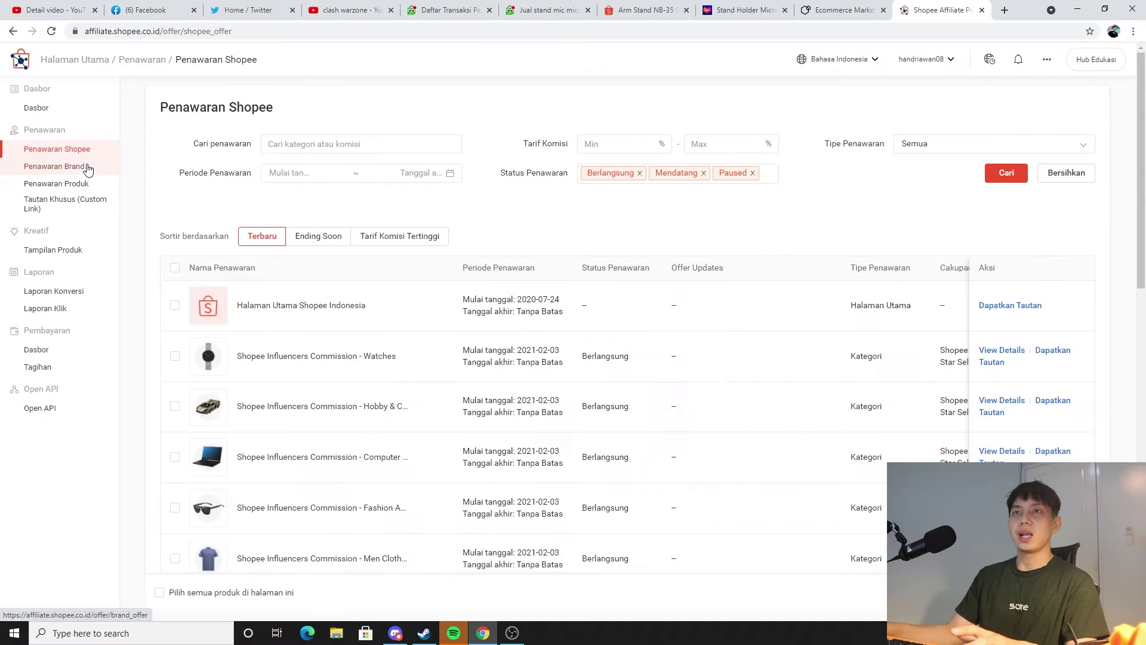
click(78, 171)
click(83, 156)
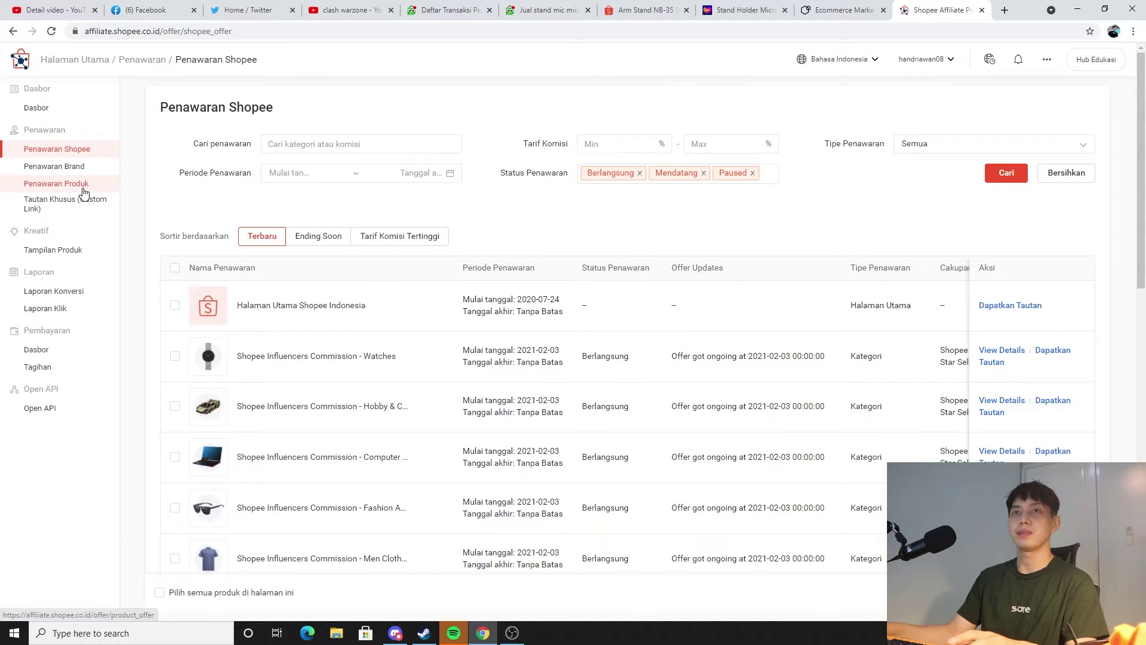
click(80, 185)
click(86, 207)
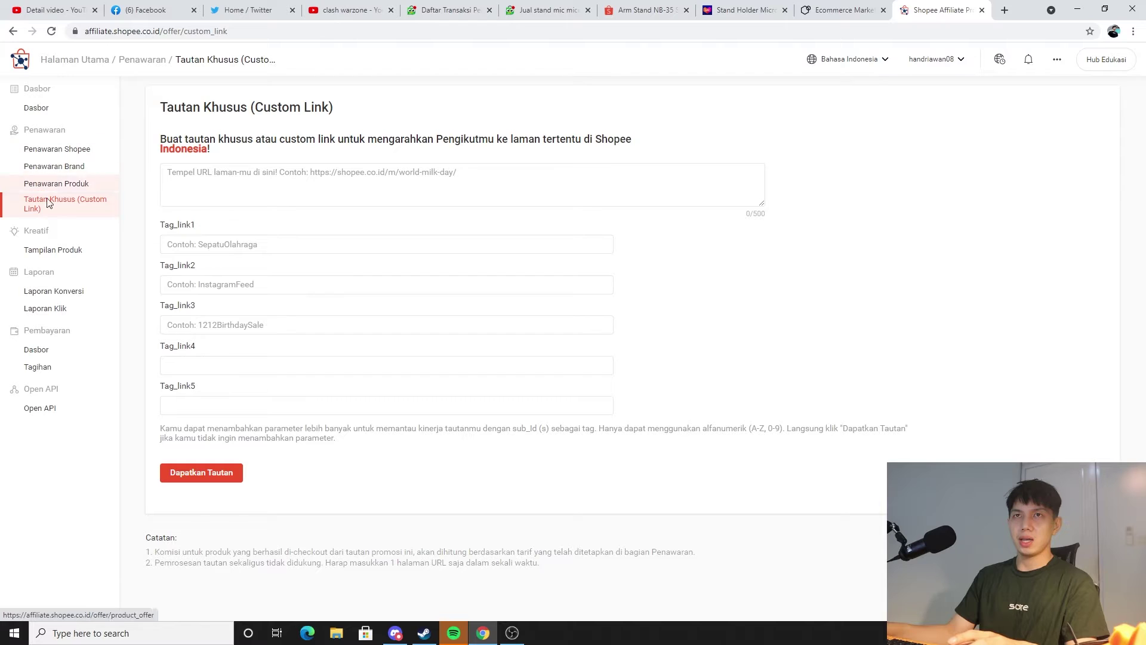
click(85, 250)
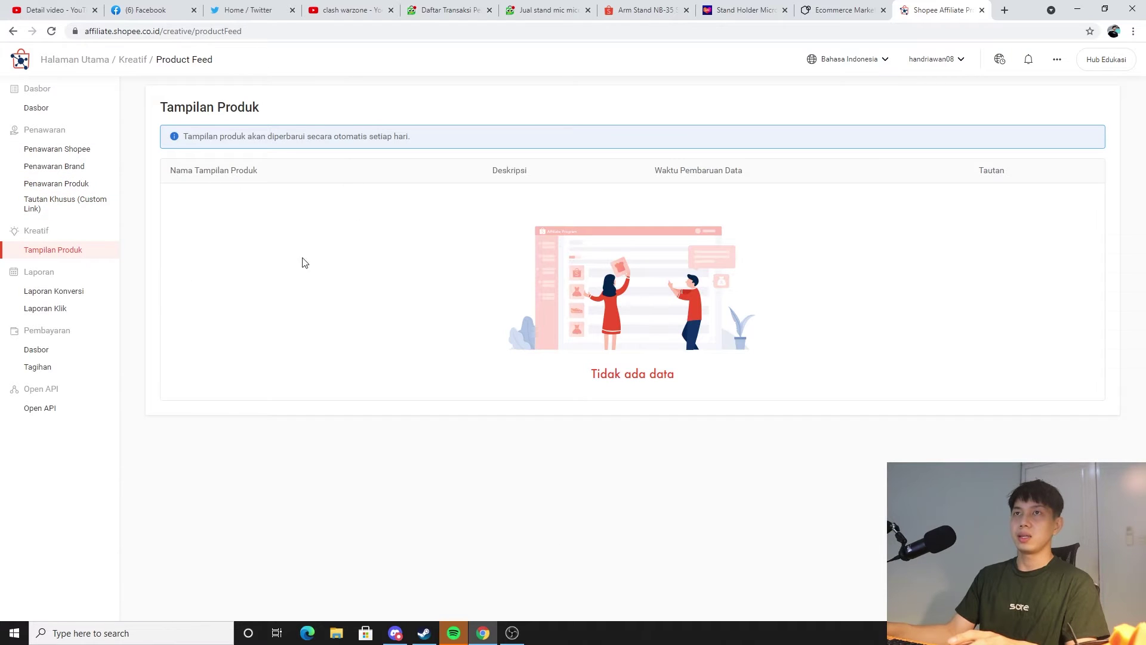
Open the conversion report and examine the purchased items, their shop types, prices, categories and quantities
click(93, 294)
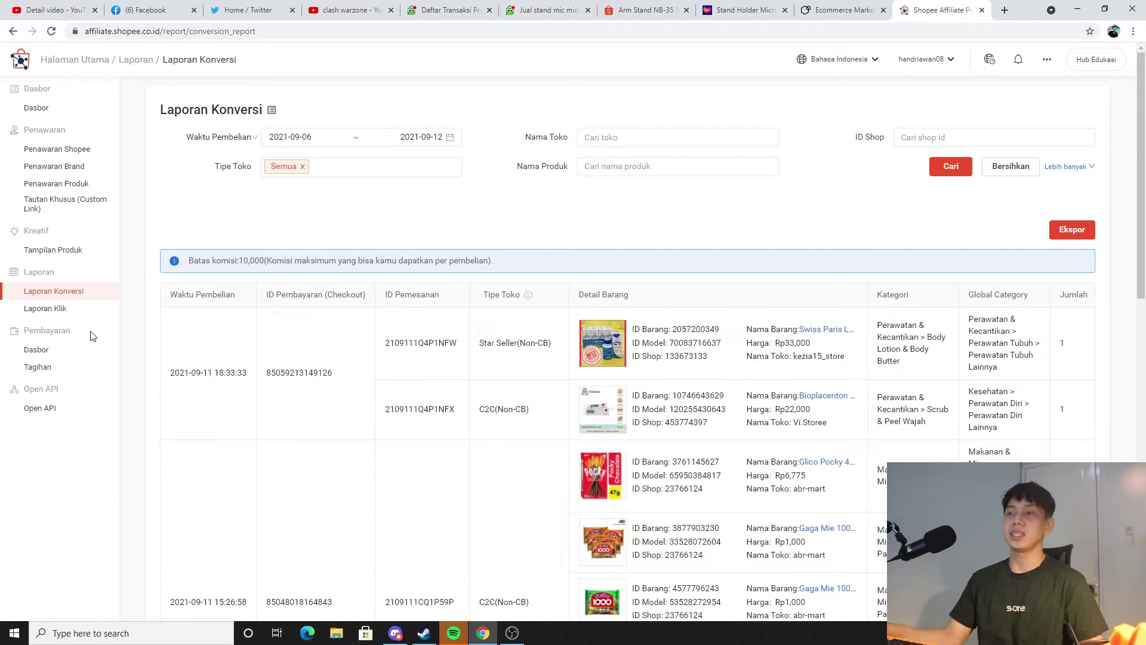
scroll(366, 435, down, 3)
scroll(367, 435, down, 15)
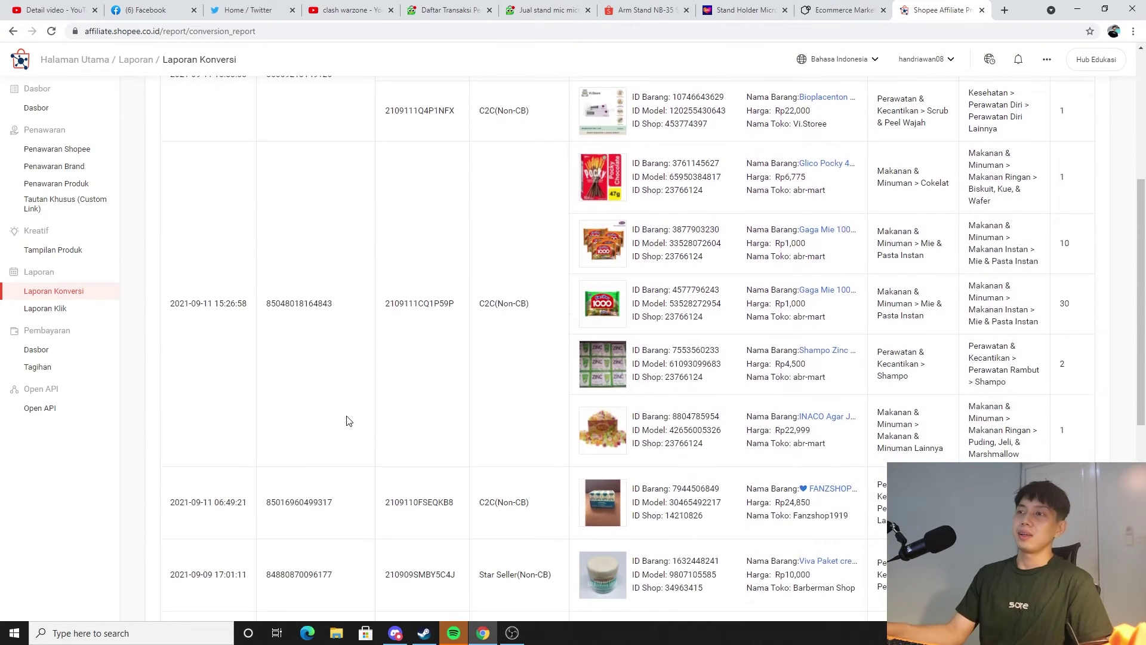
scroll(362, 421, up, 18)
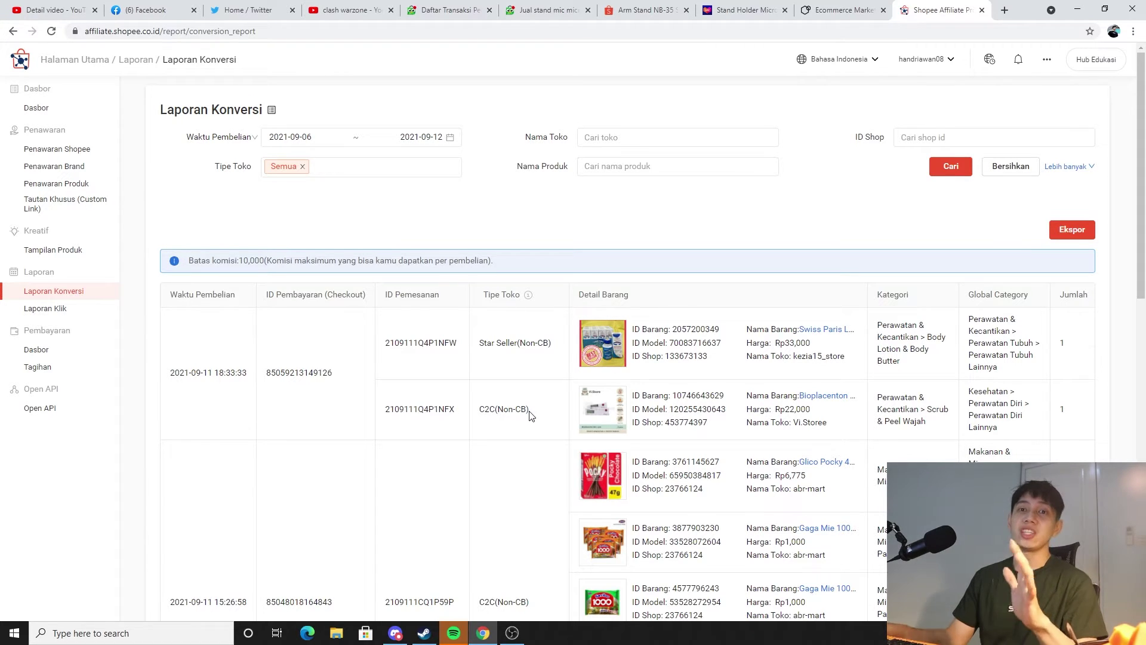
scroll(531, 368, down, 4)
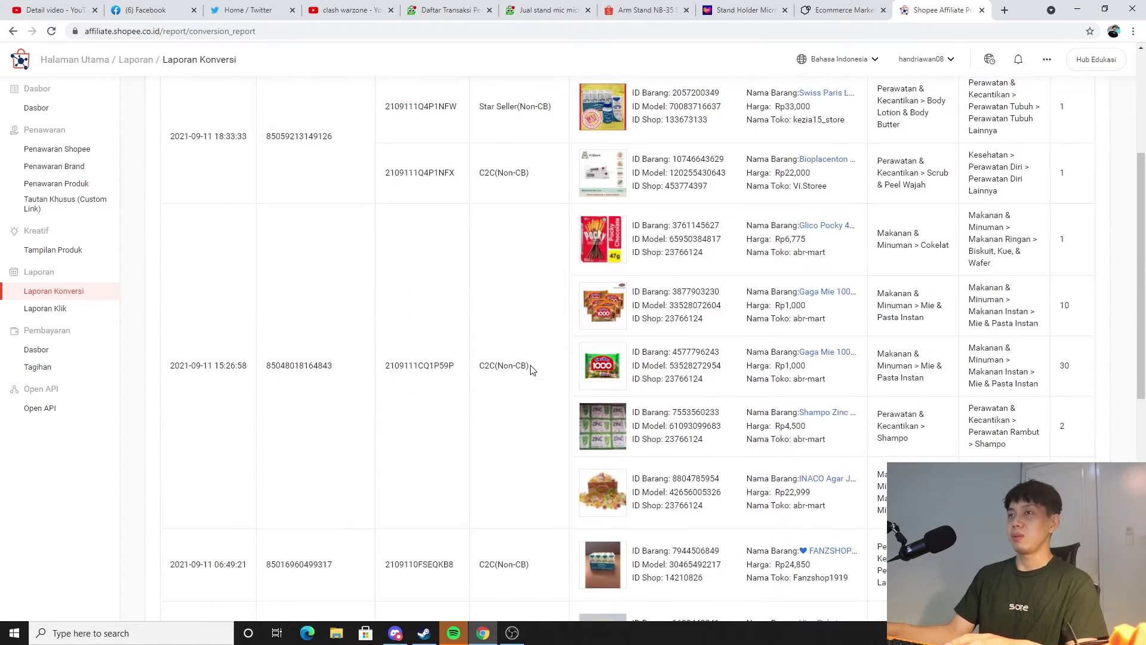
scroll(531, 367, up, 2)
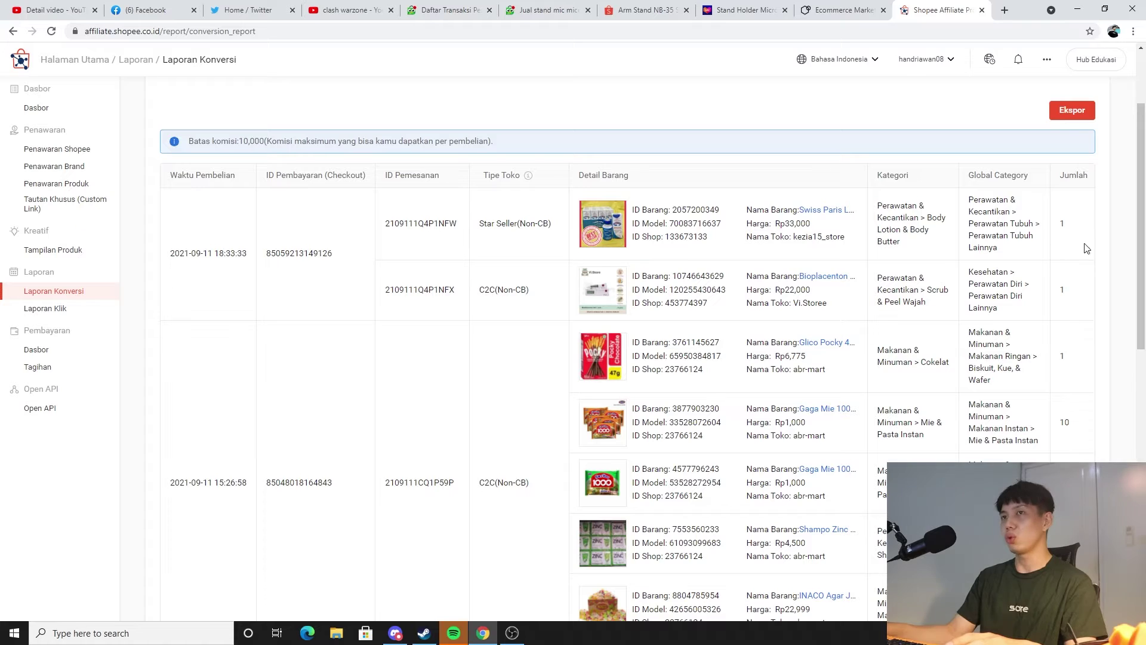
scroll(559, 346, down, 4)
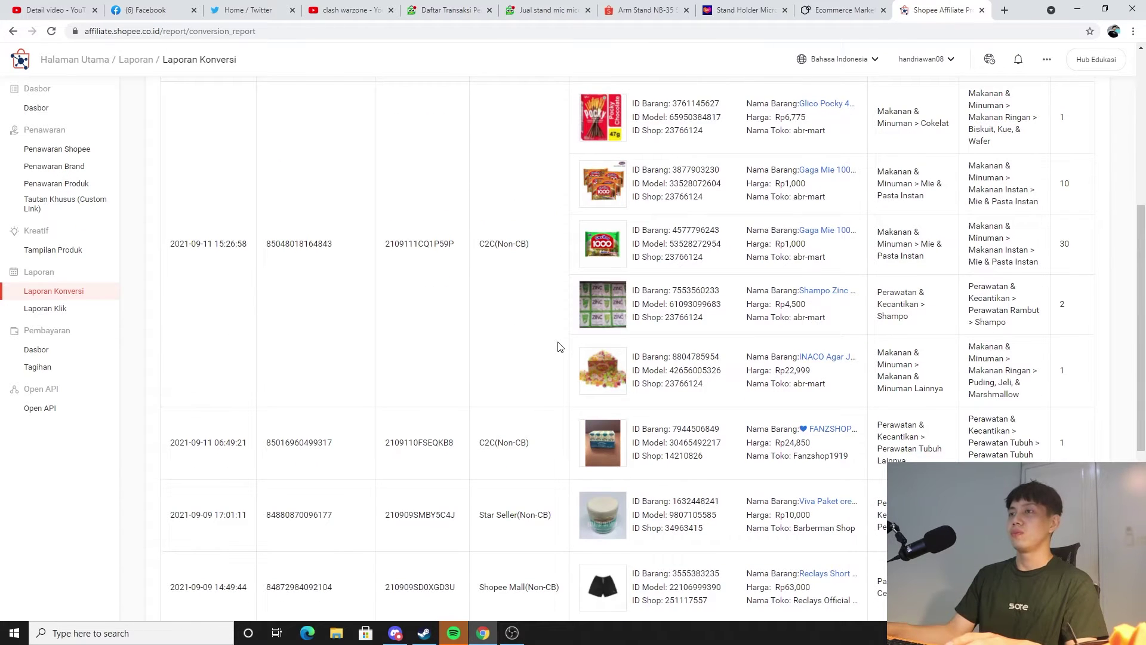
scroll(560, 347, down, 2)
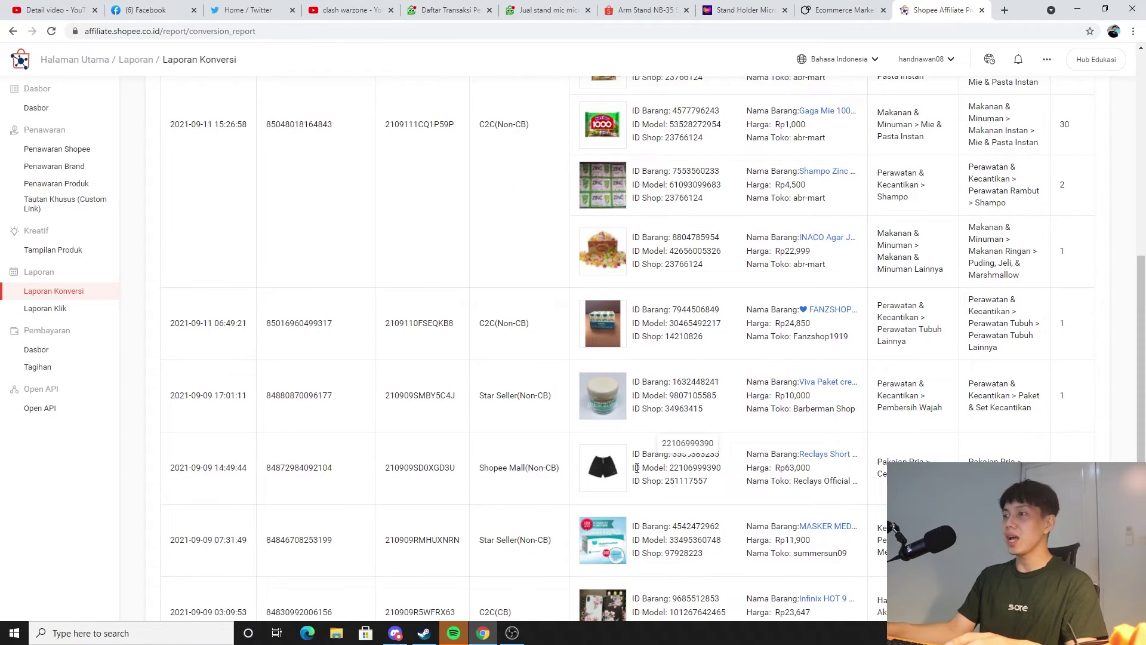
scroll(629, 409, up, 1)
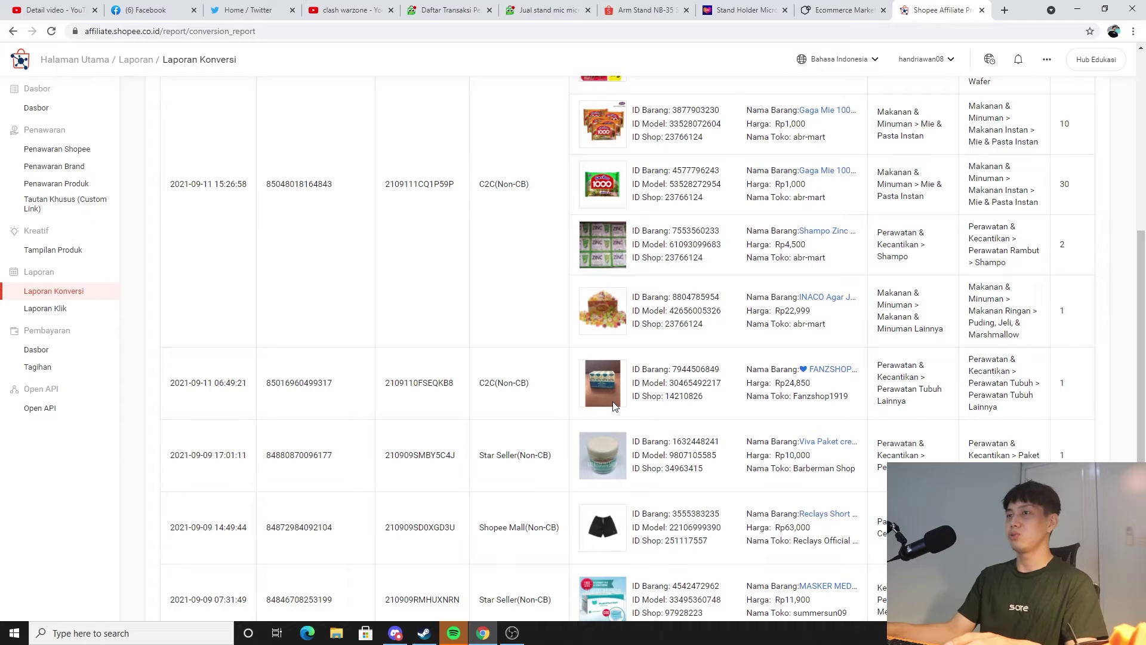
scroll(522, 427, down, 5)
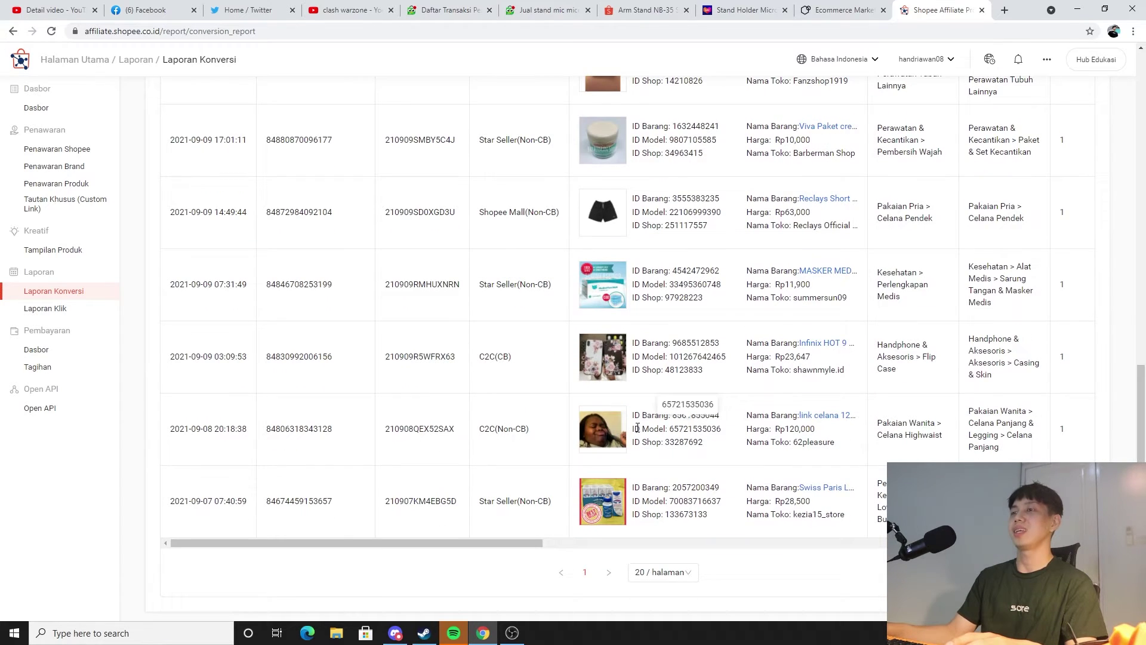
scroll(340, 340, up, 20)
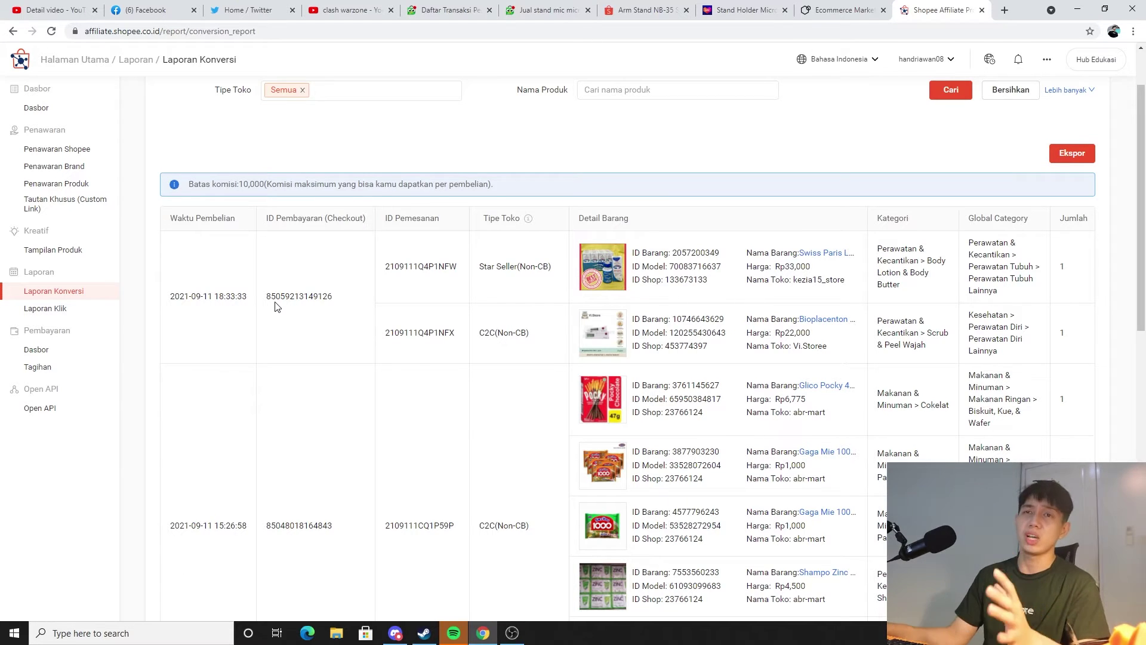
Open the click report and examine each click's time, region and Tag_link values
click(74, 315)
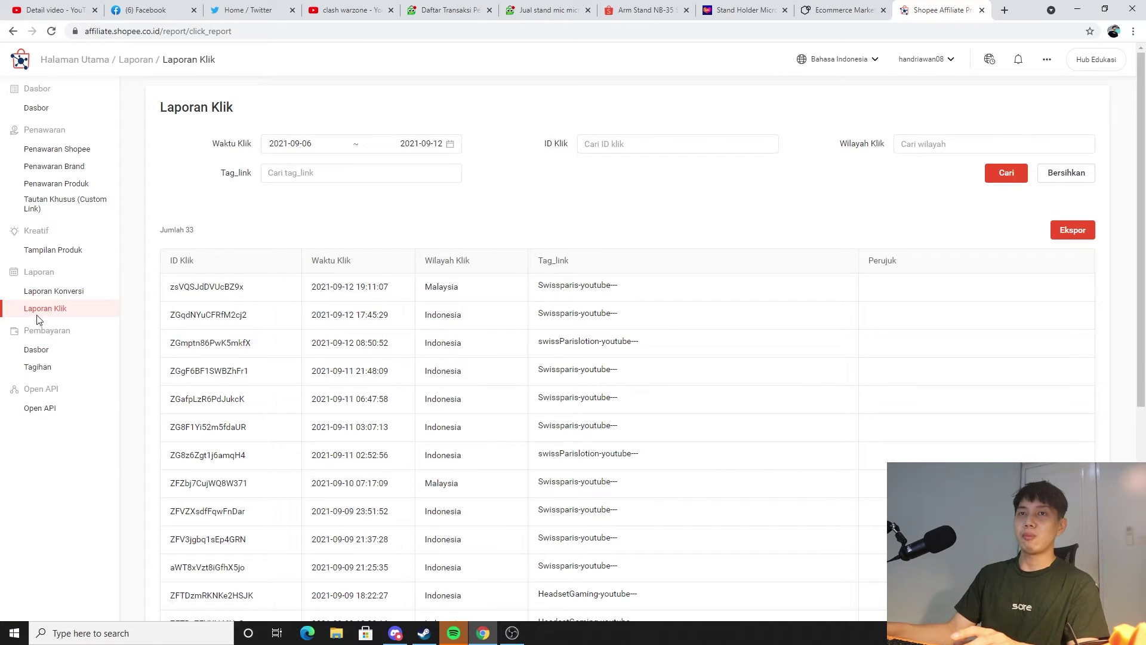
scroll(463, 274, down, 5)
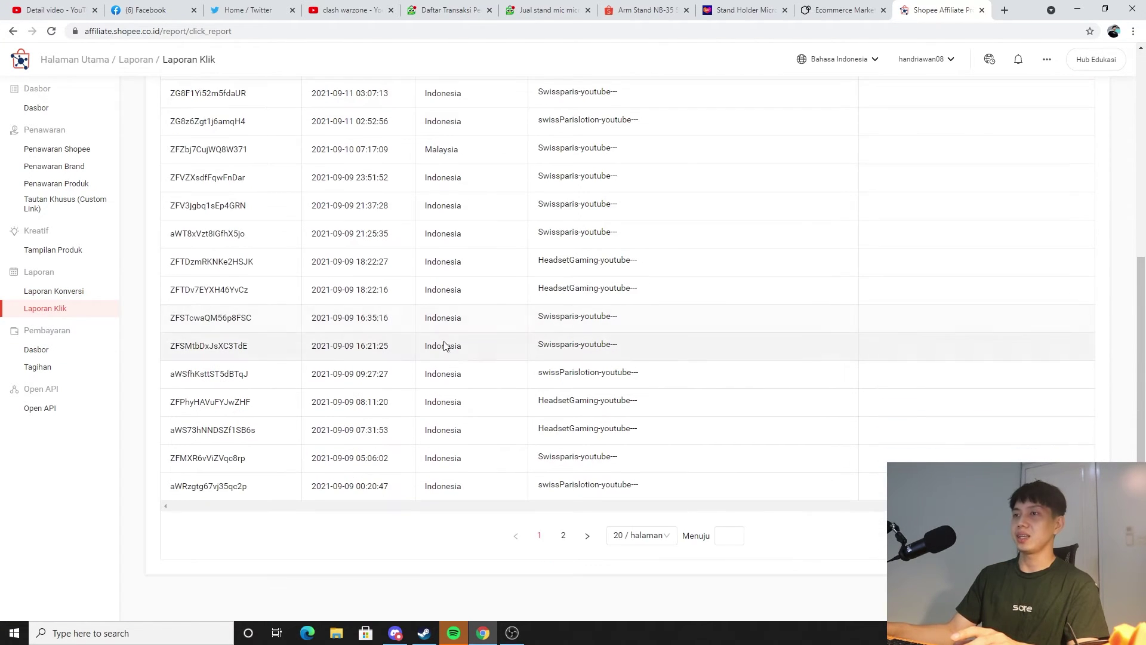
scroll(553, 403, up, 5)
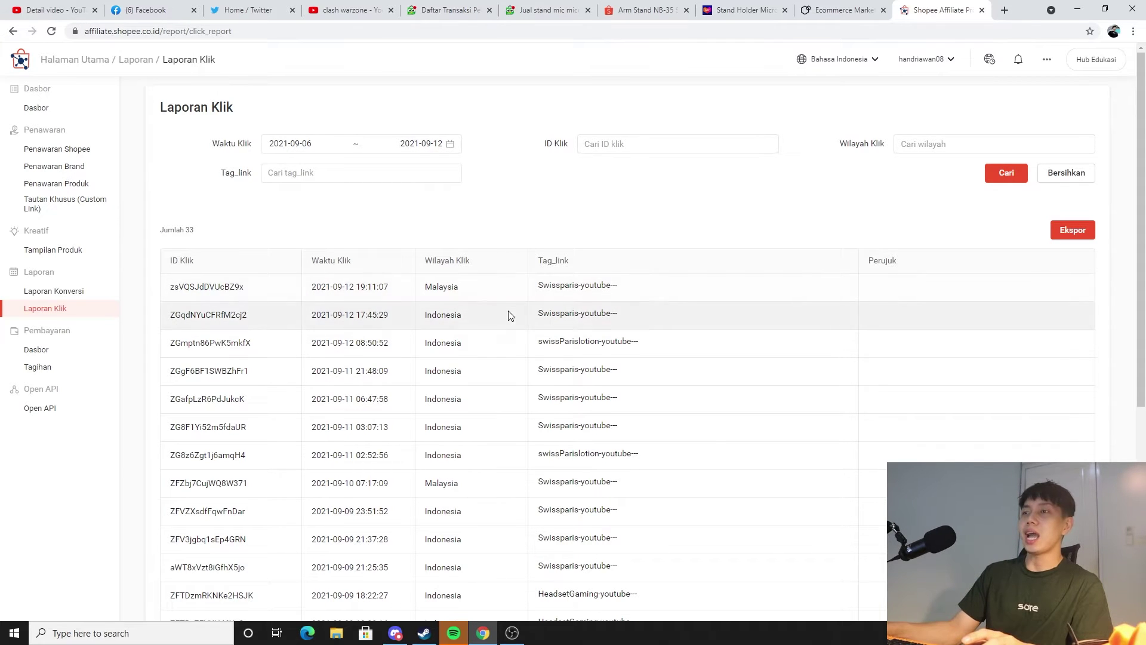
scroll(509, 334, down, 5)
scroll(555, 407, up, 4)
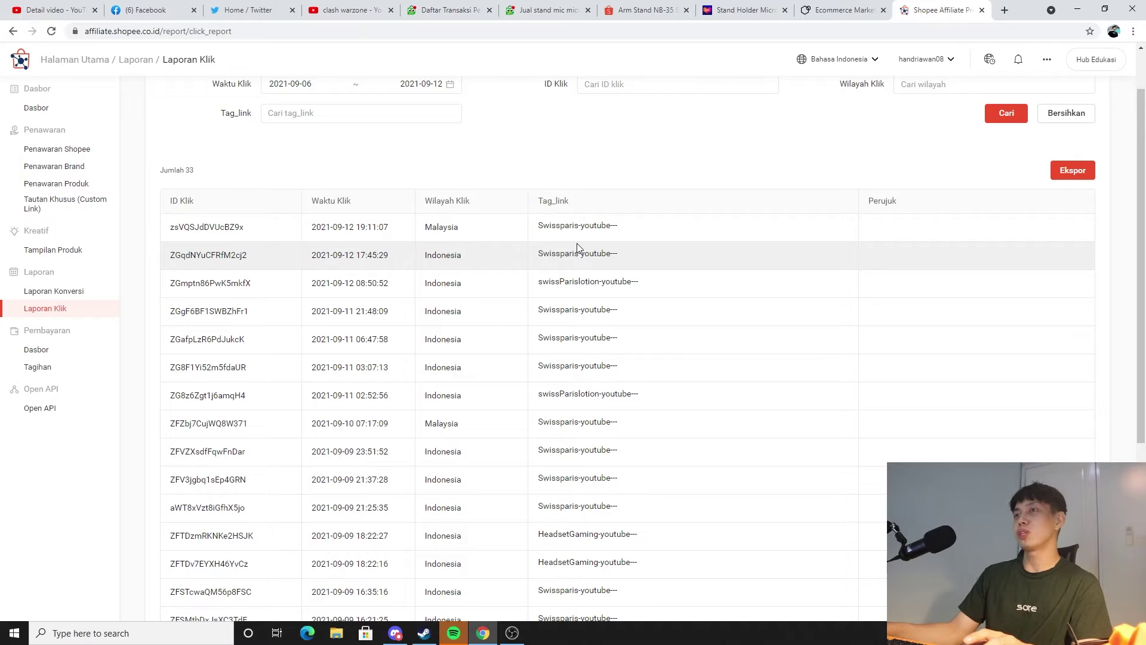
scroll(530, 394, down, 3)
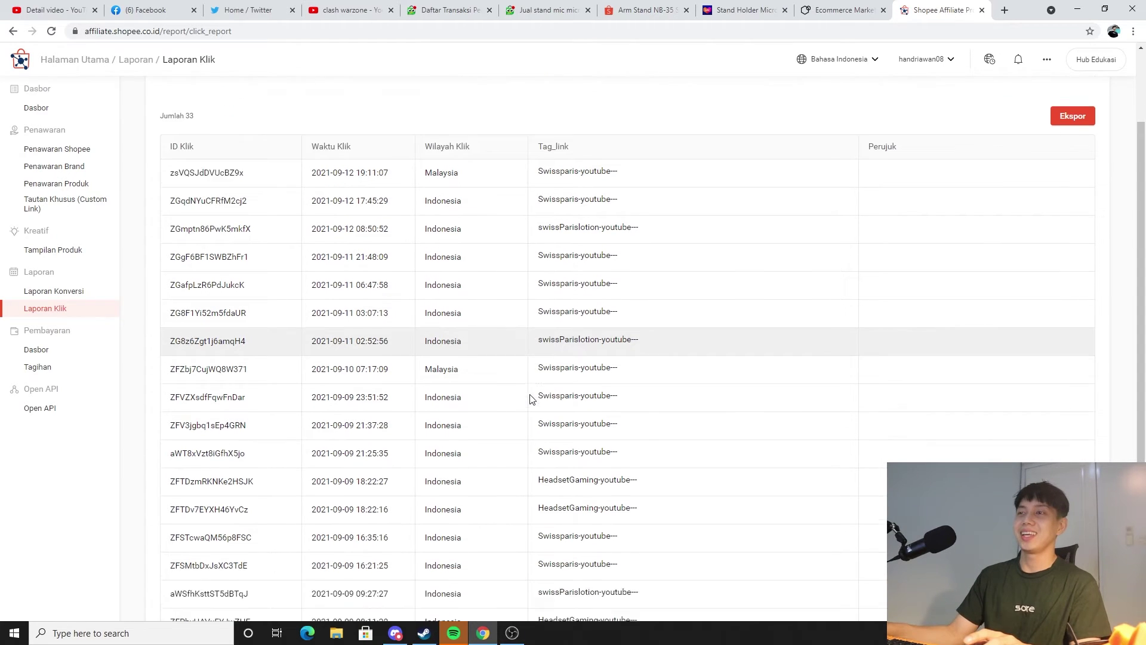
scroll(559, 298, up, 2)
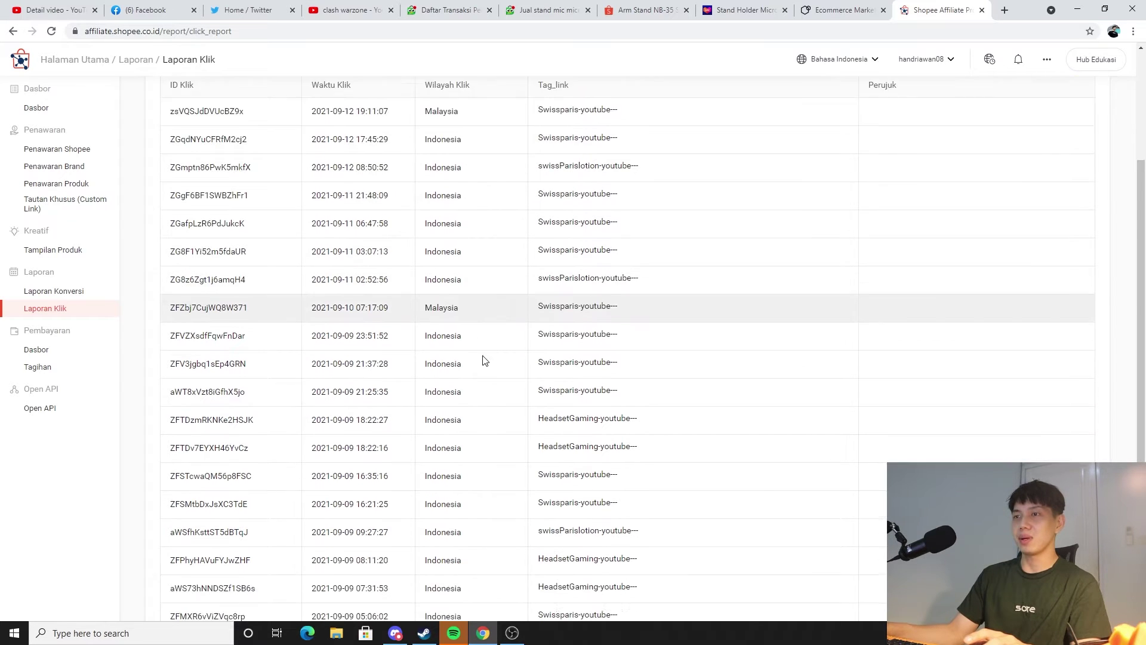
scroll(483, 355, down, 3)
scroll(460, 291, up, 4)
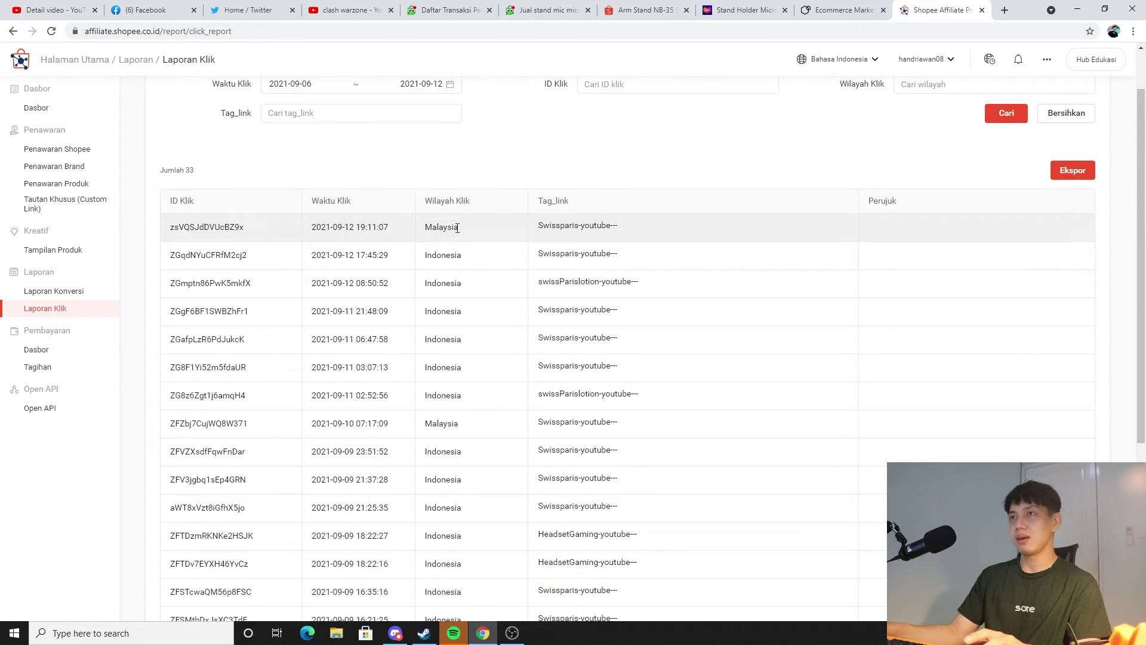
scroll(442, 432, down, 5)
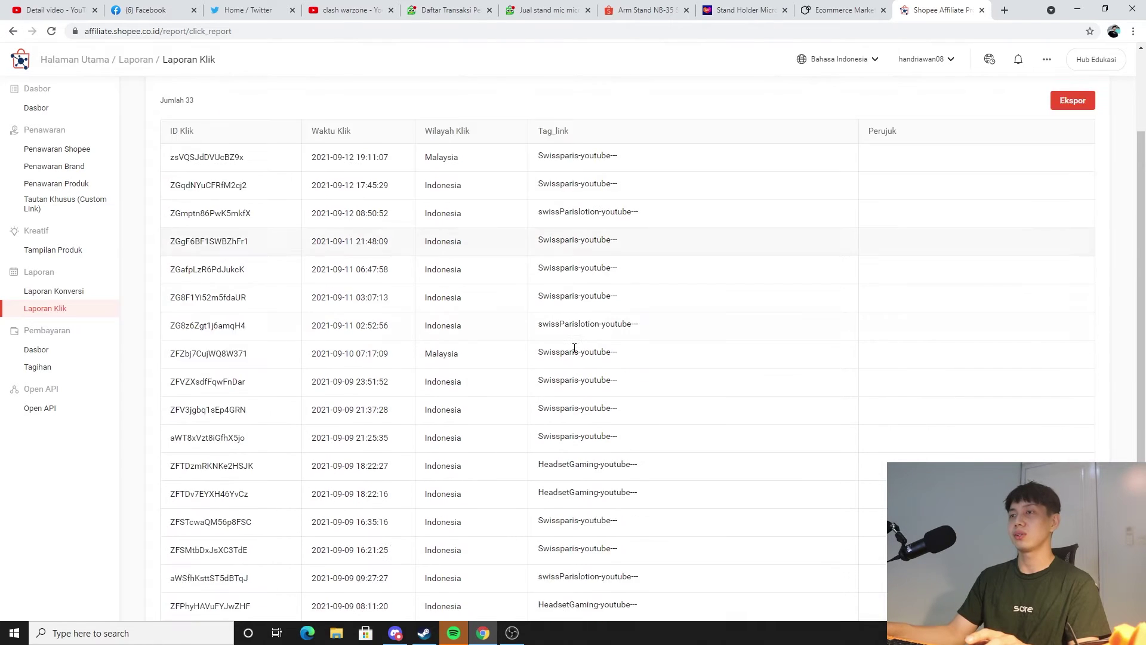
scroll(572, 368, up, 6)
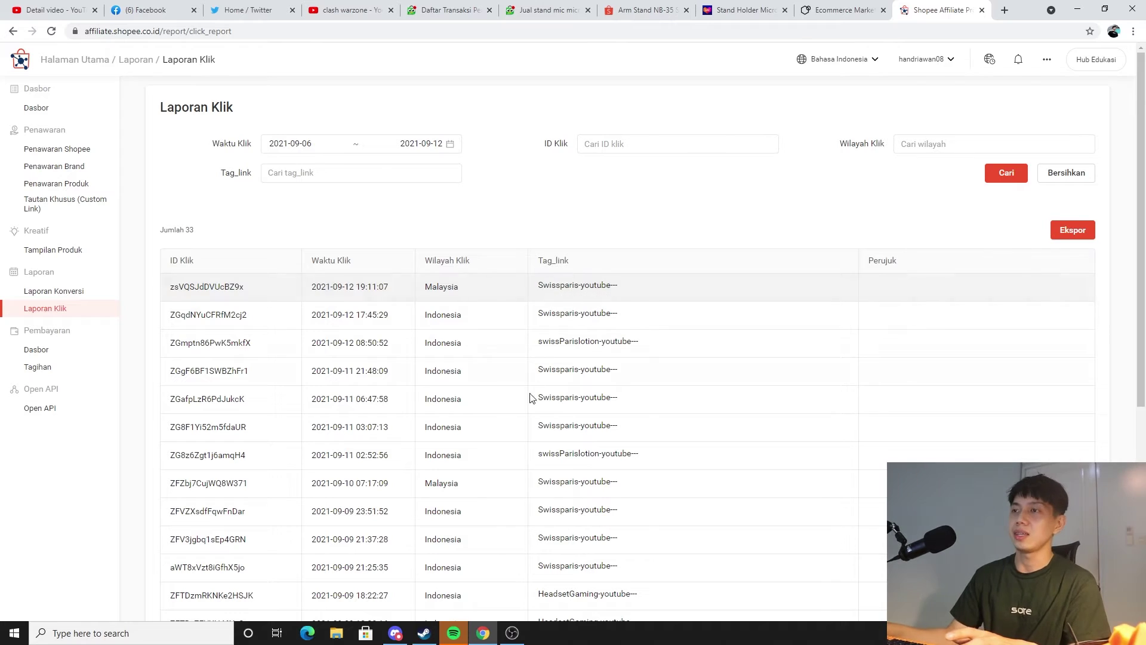
Compare the gross commission on the payment dashboard with the net commission on the Tagihan billing page, ending on the payment dashboard
click(61, 358)
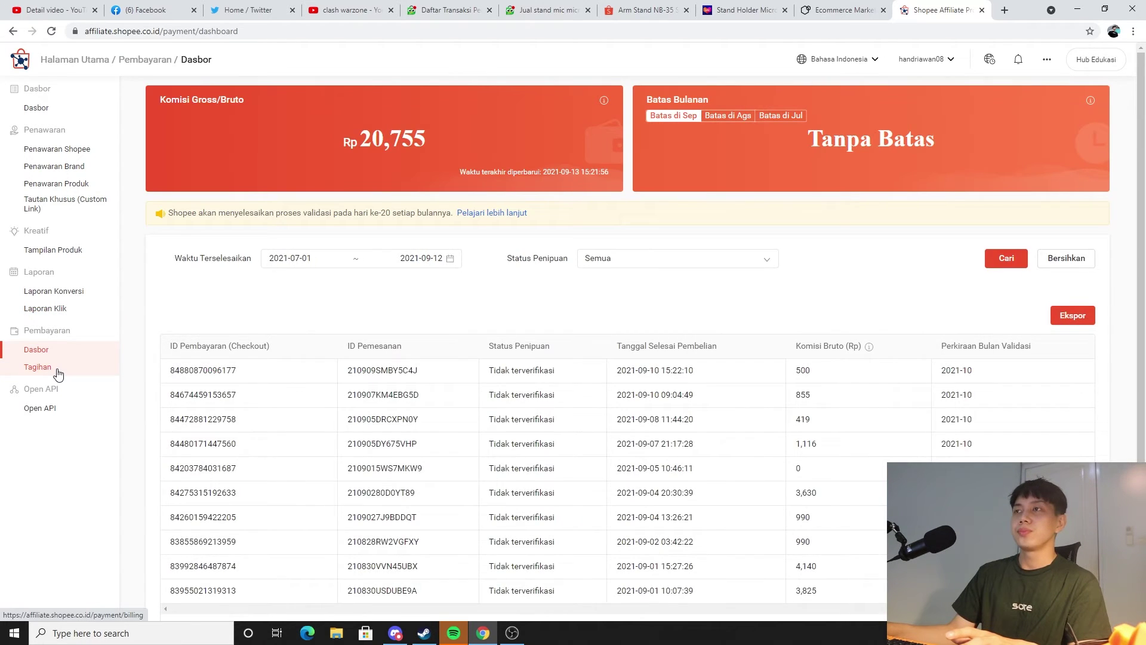
click(62, 367)
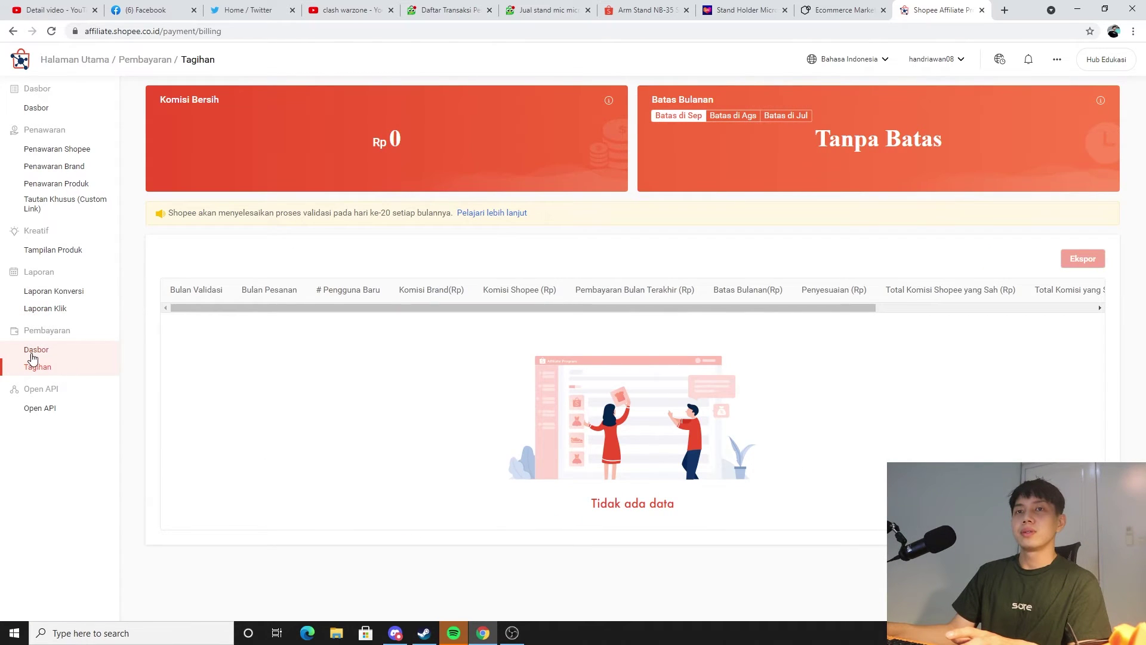
click(35, 351)
click(37, 366)
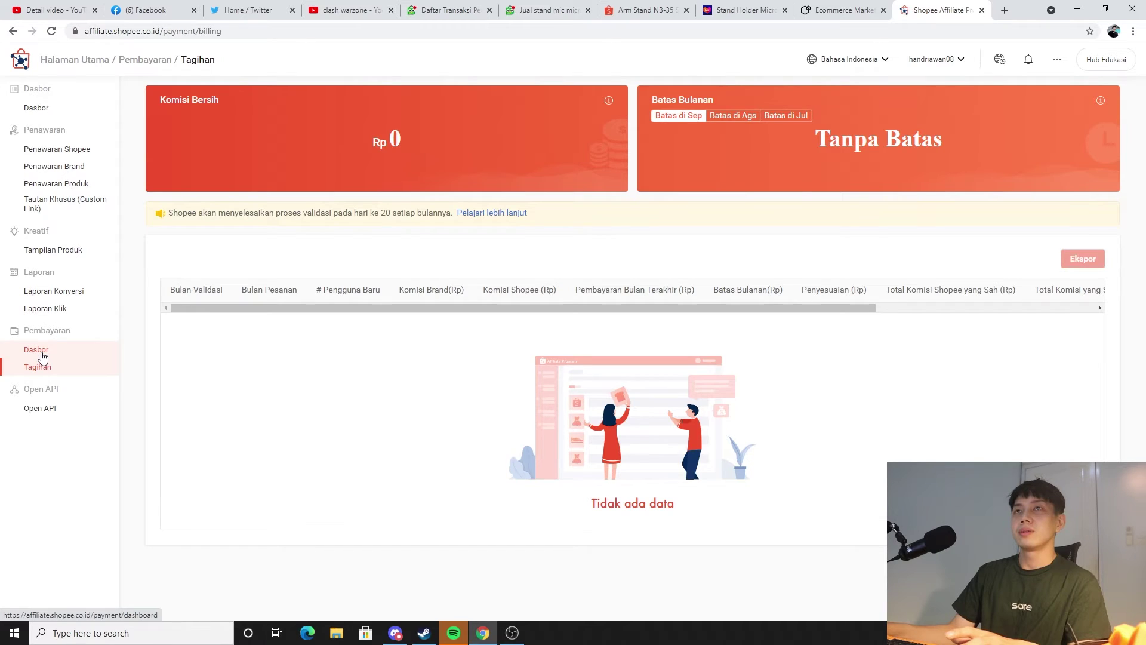
click(42, 357)
click(49, 369)
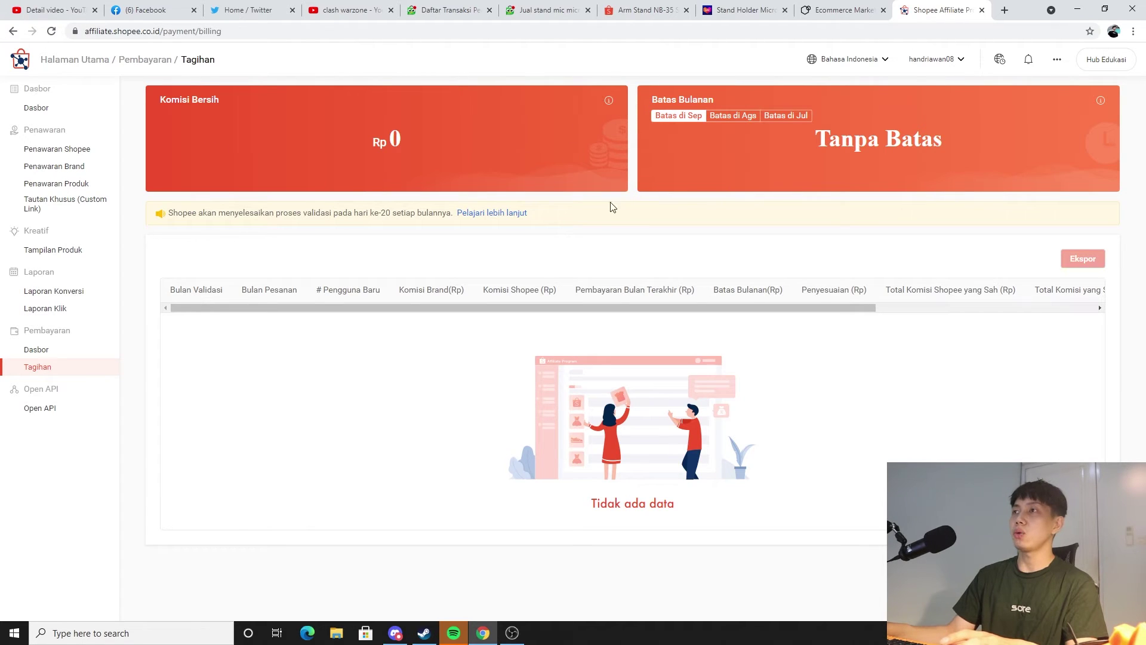
click(57, 353)
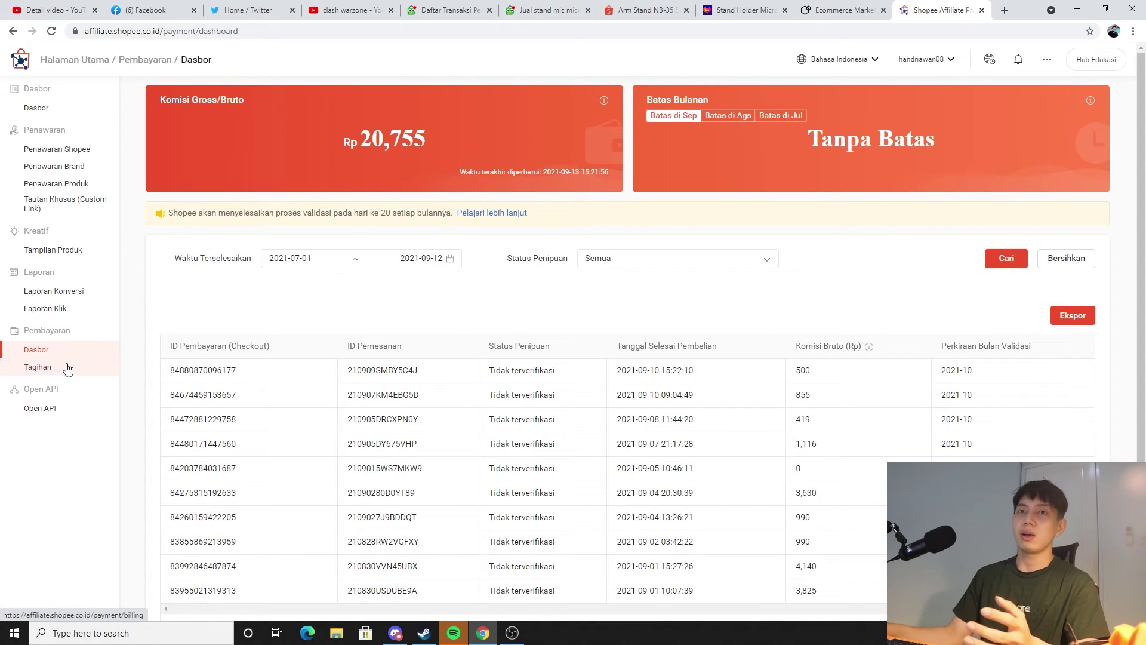
click(63, 368)
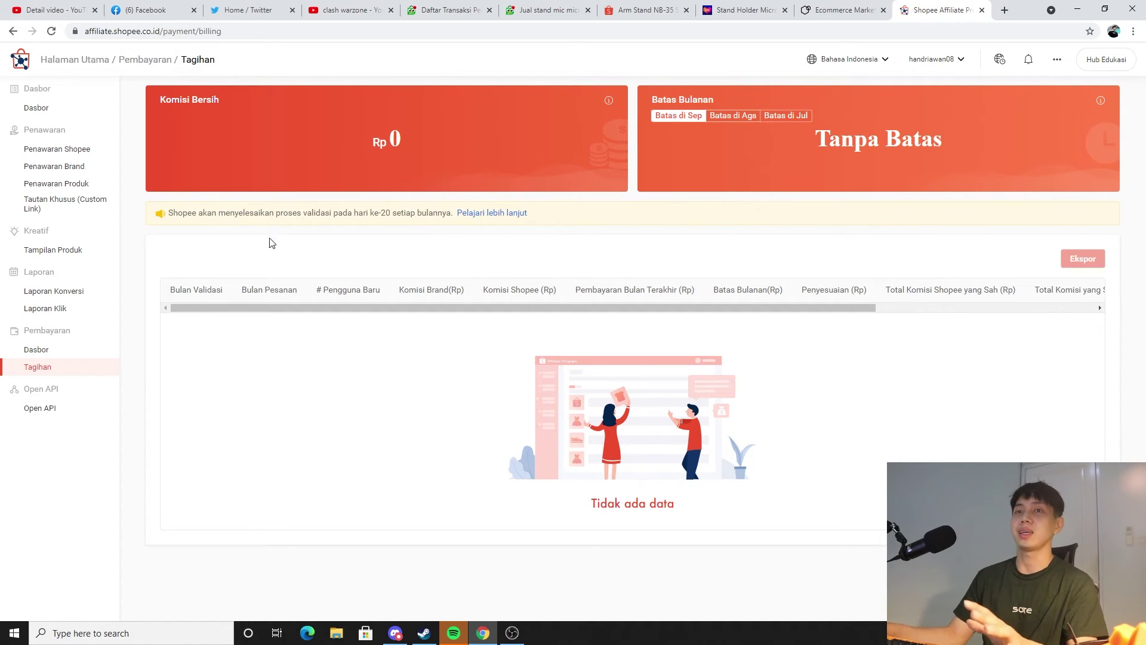
click(83, 354)
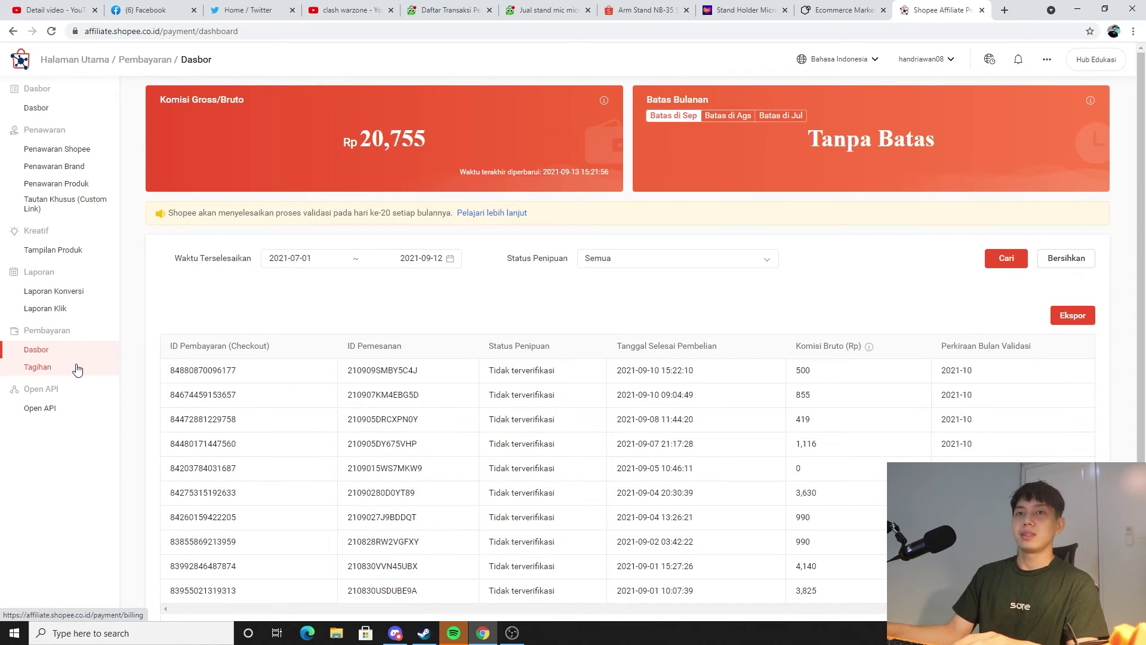
Revisit the Tagihan billing page, the payment dashboard and the click and conversion reports, ending on the custom link form
click(78, 370)
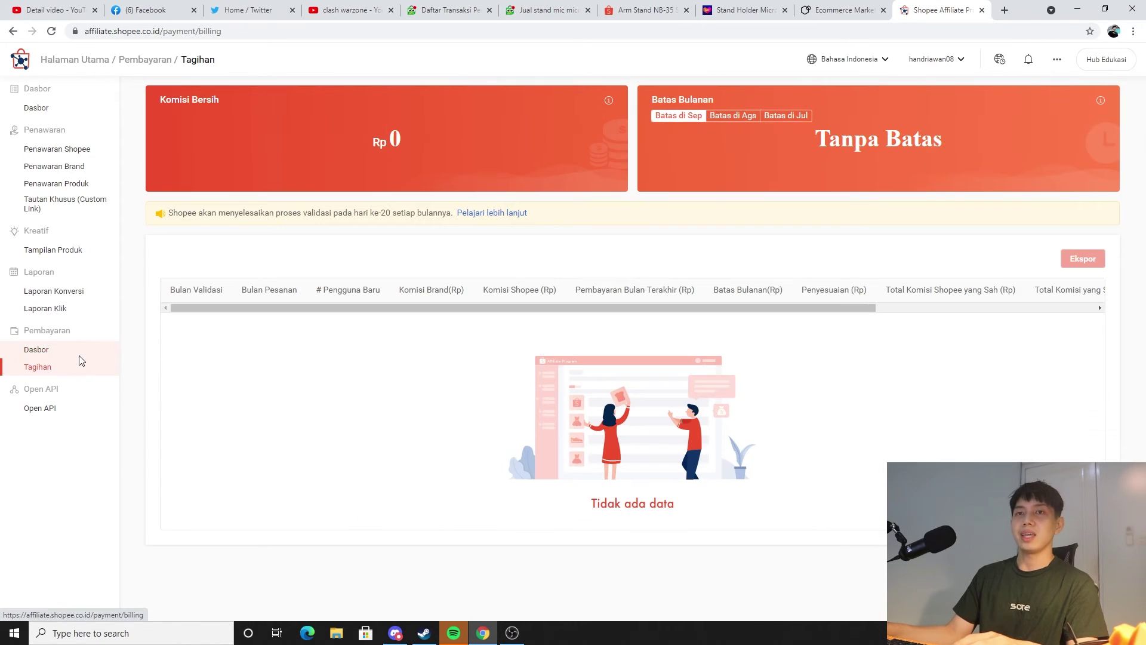
click(42, 351)
click(65, 308)
click(69, 298)
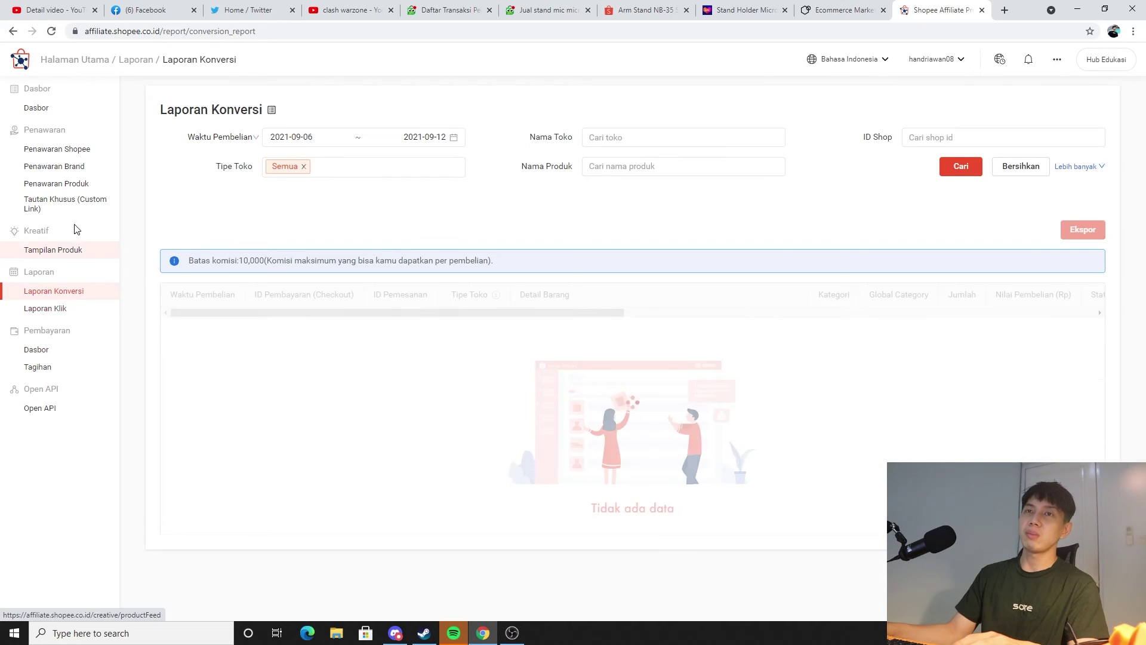
click(77, 206)
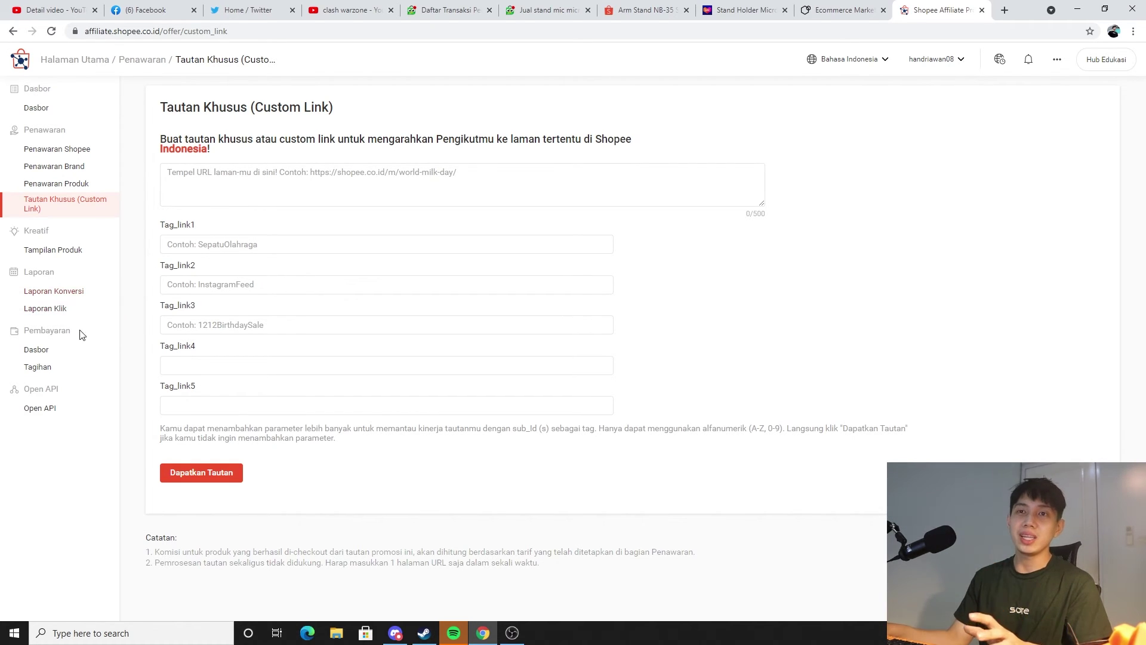
Open the main affiliate dashboard and examine the Ringkasan Data metrics and the Papan peringkat rankings of top products and categories
click(59, 110)
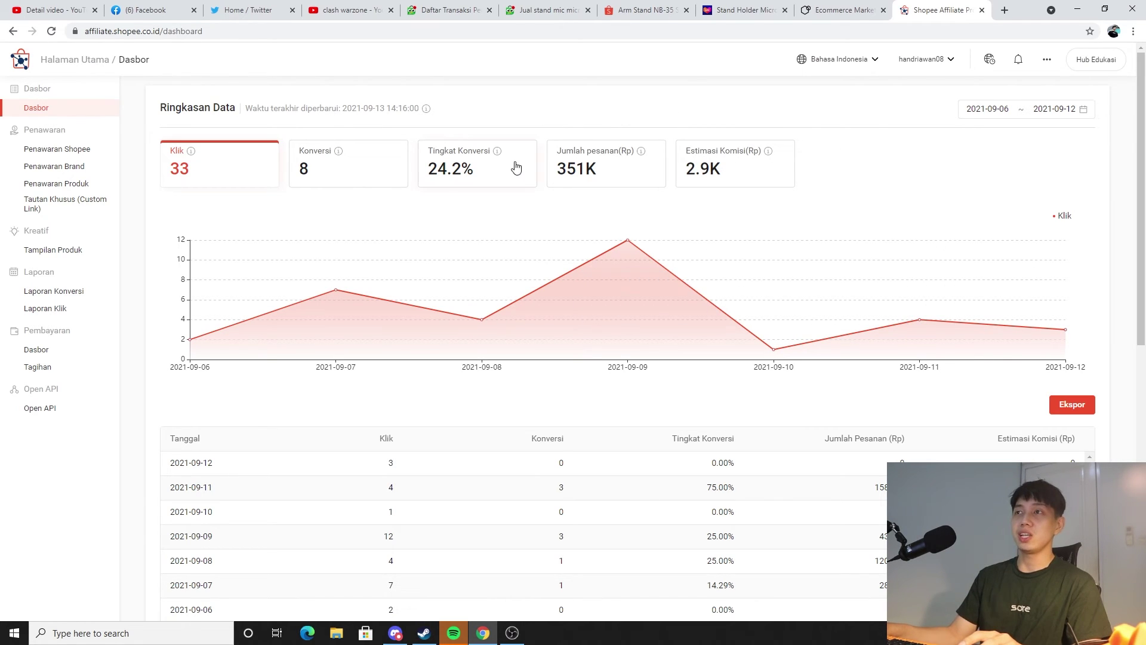
mouse_move(575, 173)
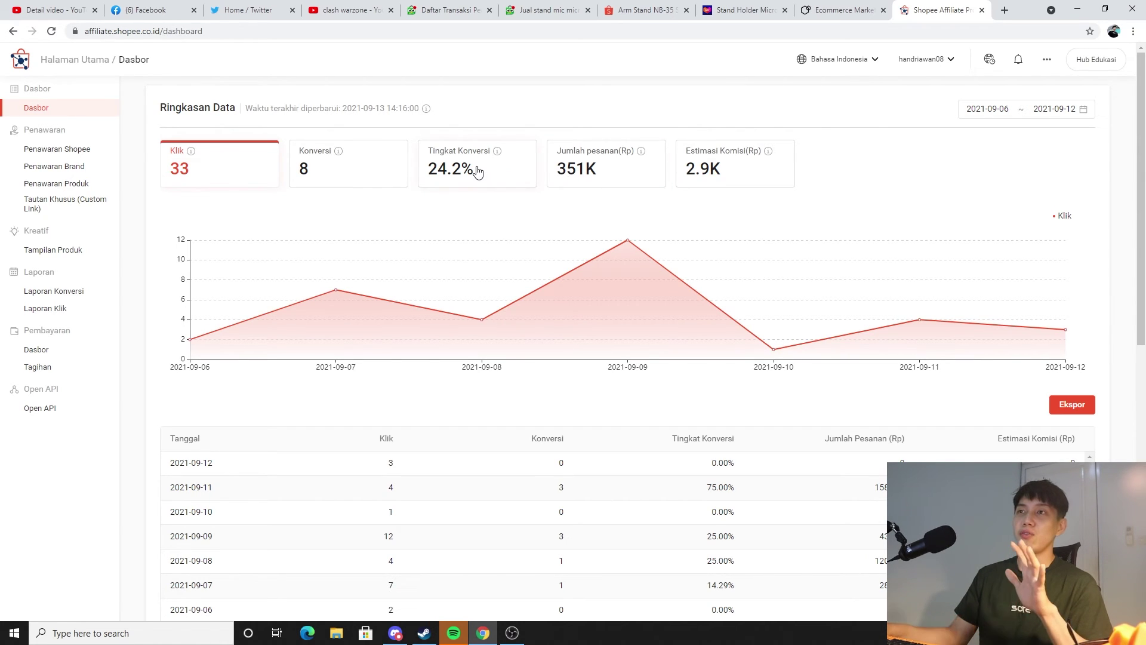
mouse_move(466, 179)
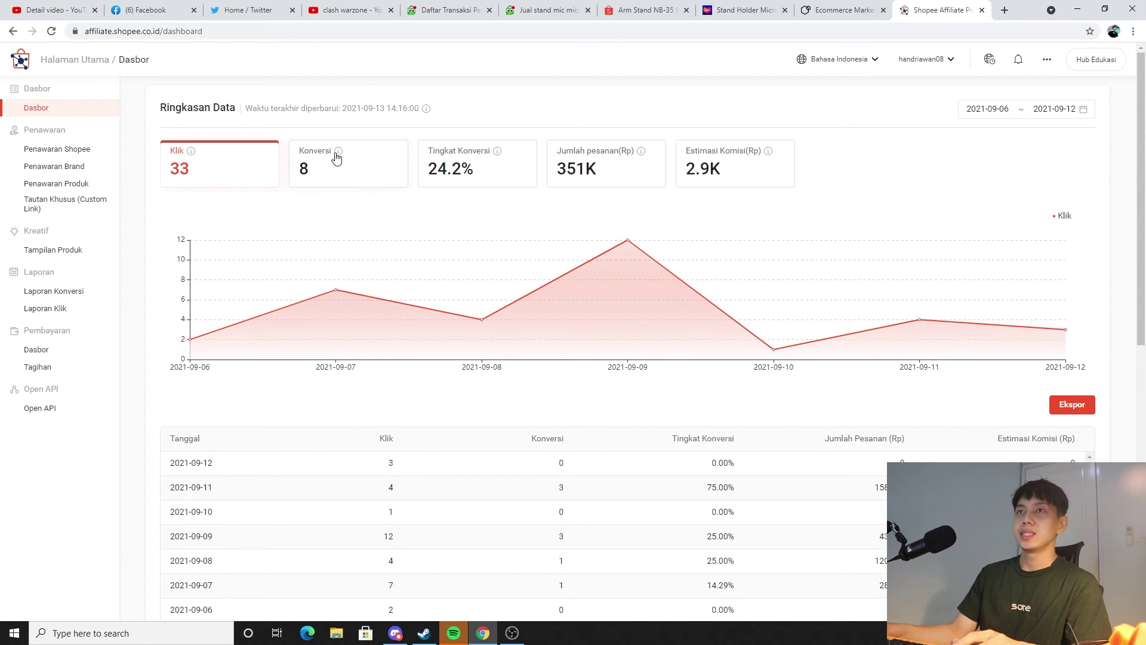
scroll(353, 206, down, 8)
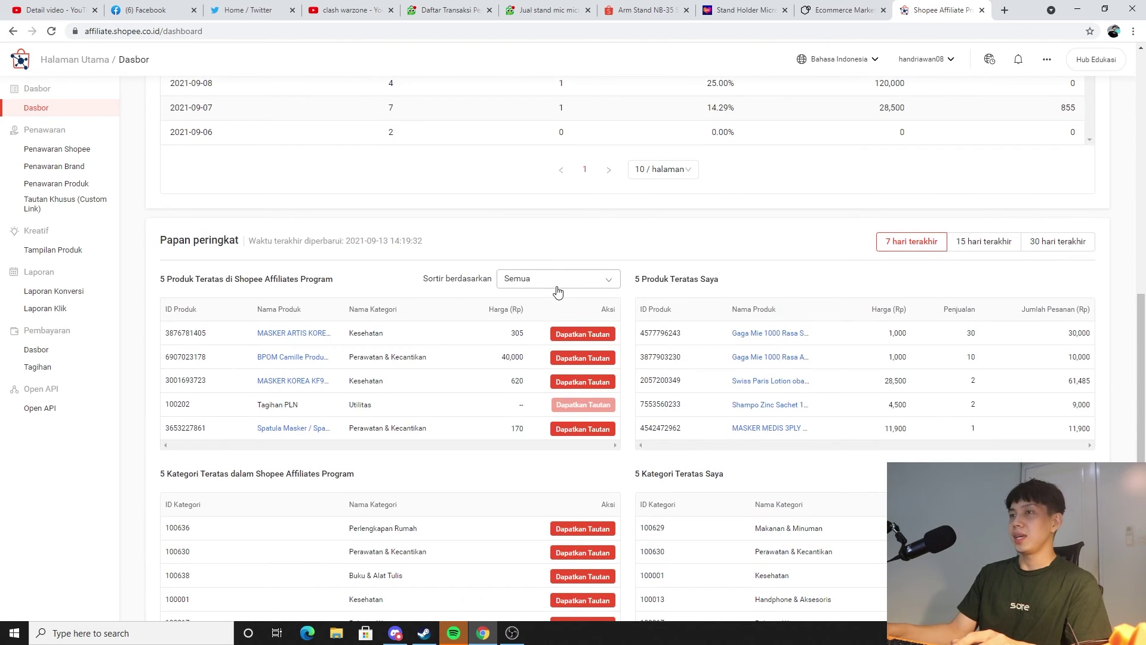
scroll(555, 286, up, 8)
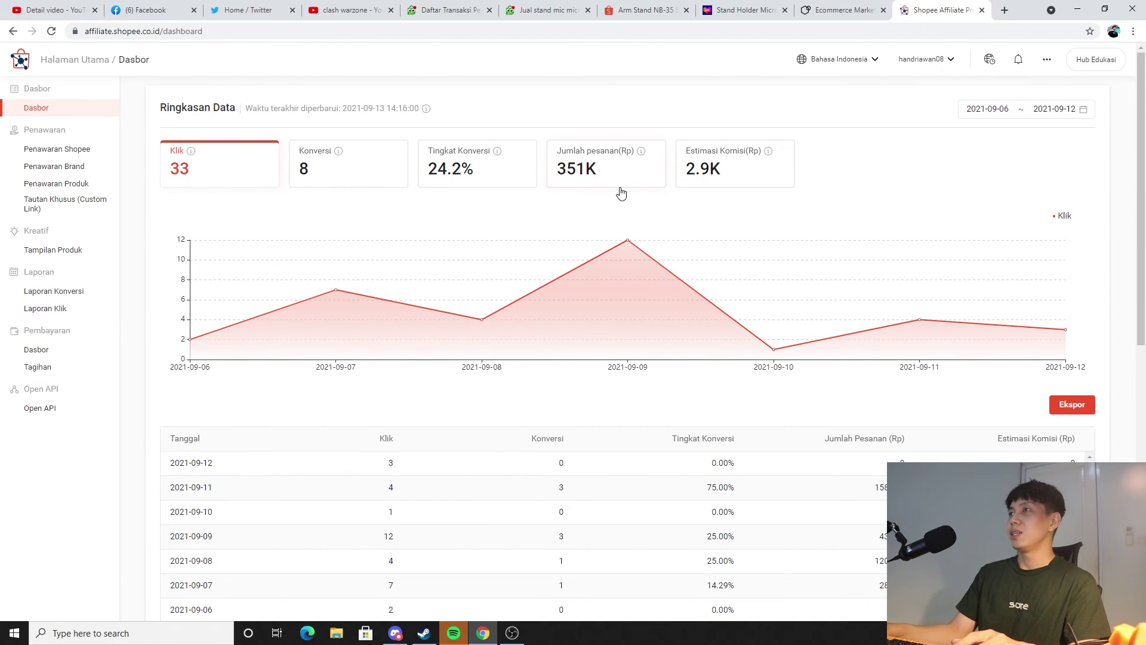